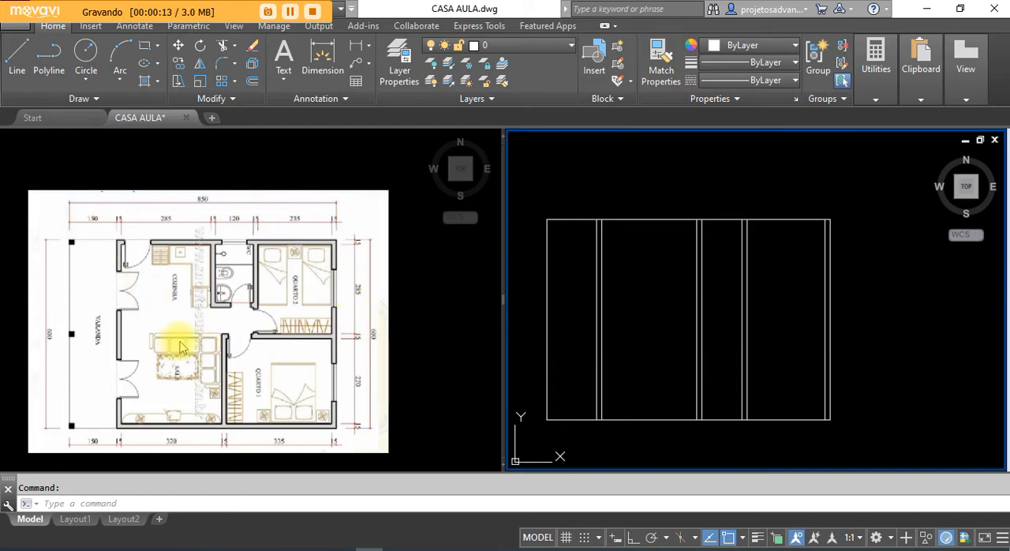
- Compare the reference floor plan with the outline and vertical wall lines already drawn
{"action": "scroll", "coordinate": [180, 348], "scroll_direction": "up", "scroll_amount": 2}
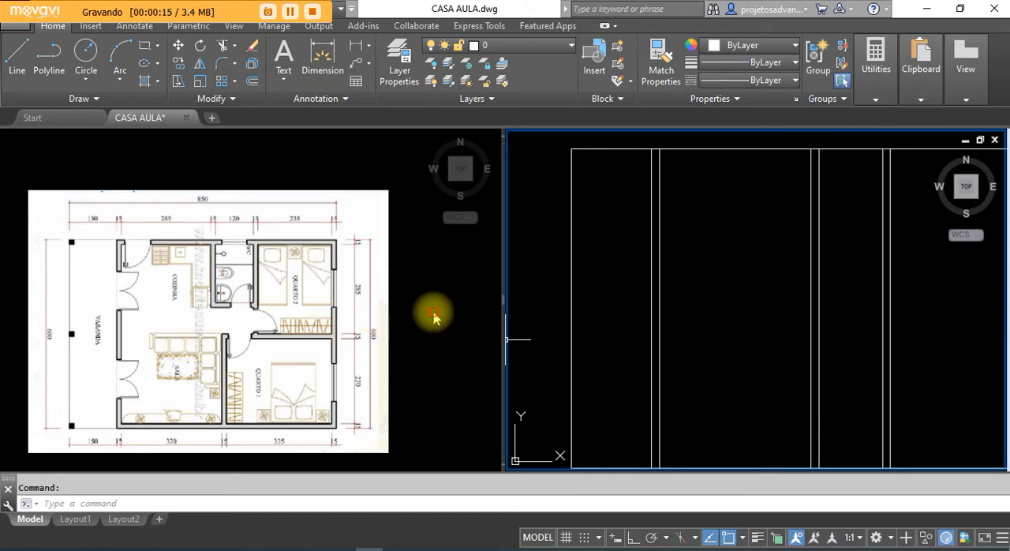
{"action": "scroll", "coordinate": [175, 319], "scroll_direction": "up", "scroll_amount": 1}
{"action": "left_click", "coordinate": [265, 311]}
{"action": "scroll", "coordinate": [182, 320], "scroll_direction": "down", "scroll_amount": 1}
{"action": "scroll", "coordinate": [169, 328], "scroll_direction": "up", "scroll_amount": 2}
{"action": "middle_click_drag", "start_coordinate": [169, 339], "coordinate": [167, 308]}
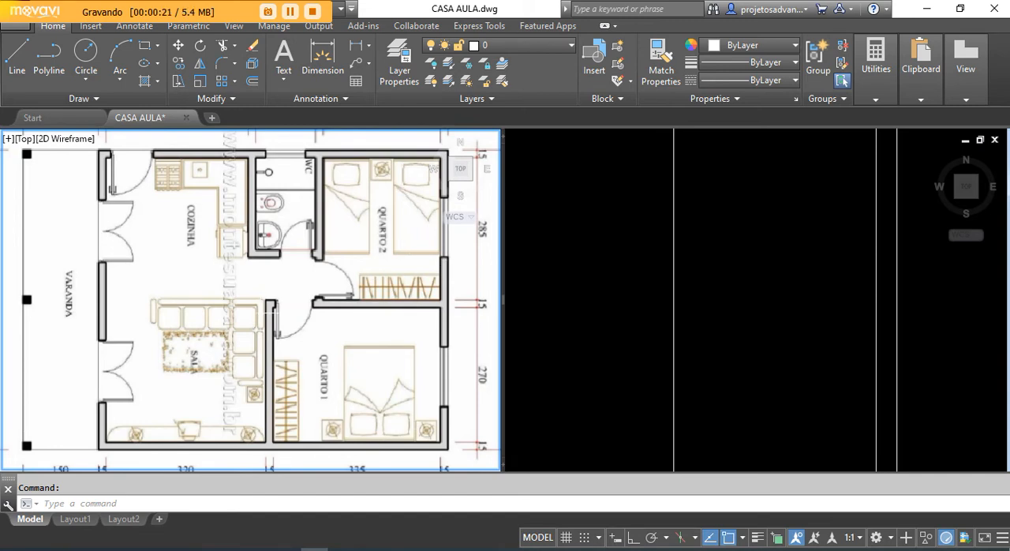
{"action": "scroll", "coordinate": [220, 387], "scroll_direction": "down", "scroll_amount": 2}
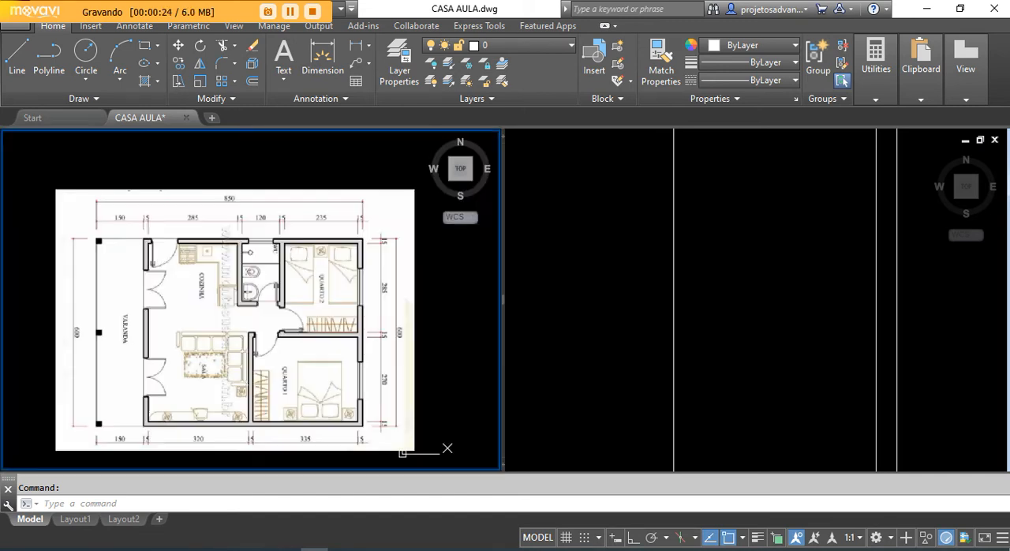
{"action": "scroll", "coordinate": [206, 336], "scroll_direction": "up", "scroll_amount": 2}
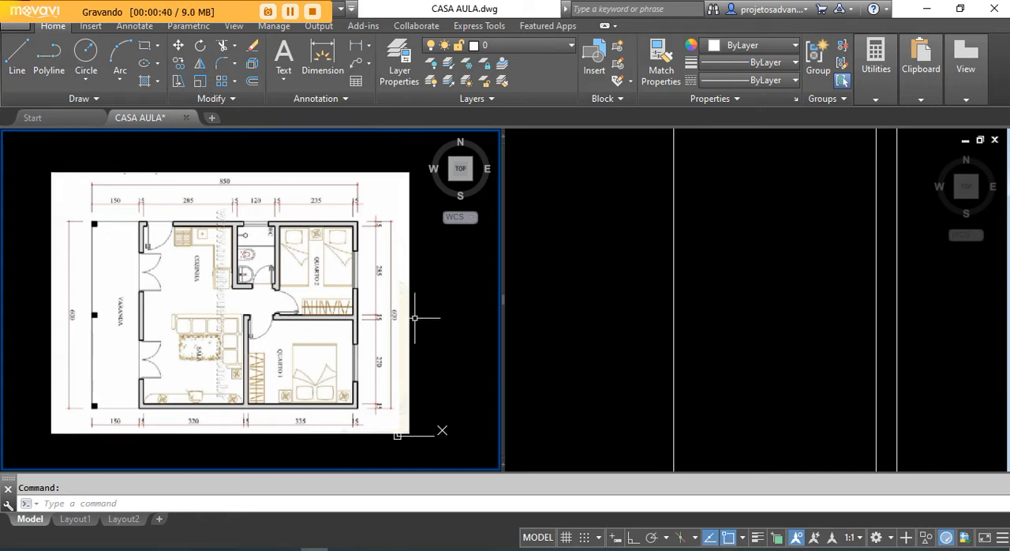
{"action": "left_click", "coordinate": [596, 315]}
{"action": "scroll", "coordinate": [593, 305], "scroll_direction": "down", "scroll_amount": 5}
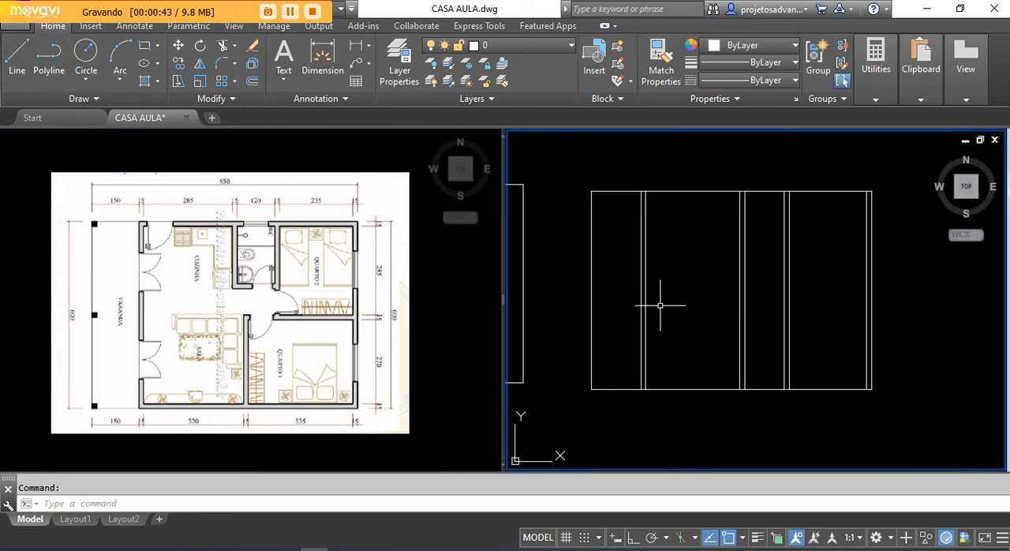
{"action": "scroll", "coordinate": [686, 334], "scroll_direction": "up", "scroll_amount": 2}
{"action": "scroll", "coordinate": [676, 361], "scroll_direction": "down", "scroll_amount": 2}
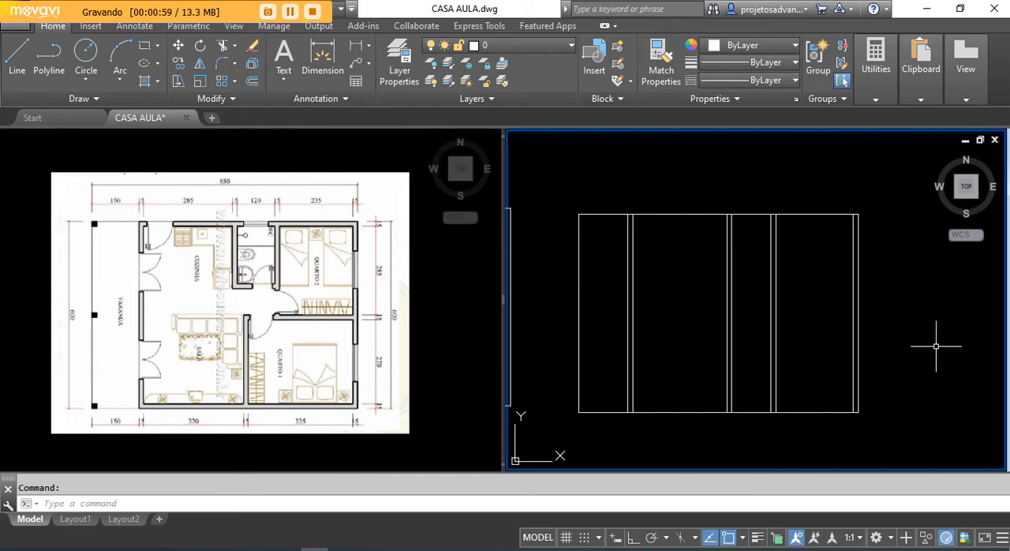
{"action": "middle_click_drag", "start_coordinate": [776, 346], "coordinate": [770, 329]}
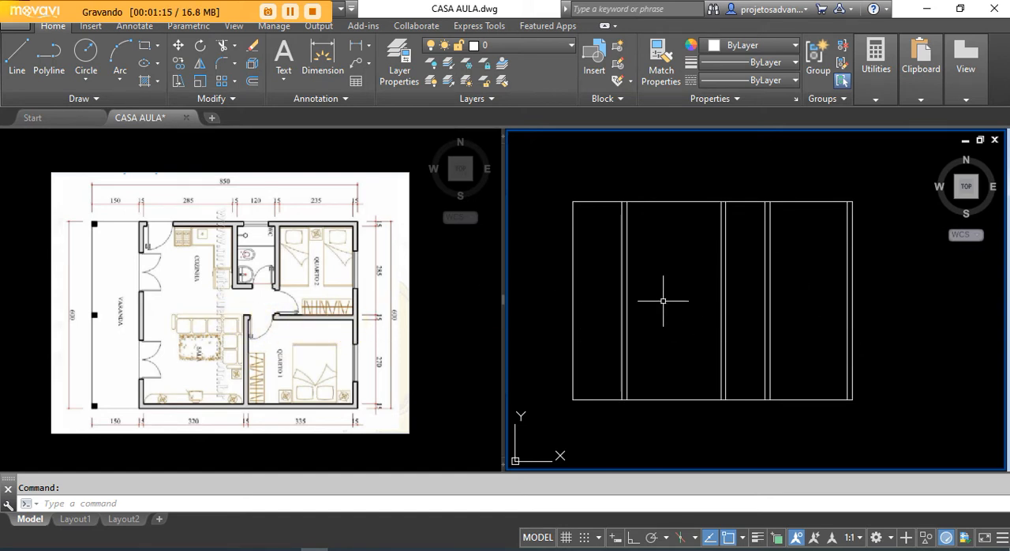
{"action": "scroll", "coordinate": [581, 284], "scroll_direction": "up", "scroll_amount": 2}
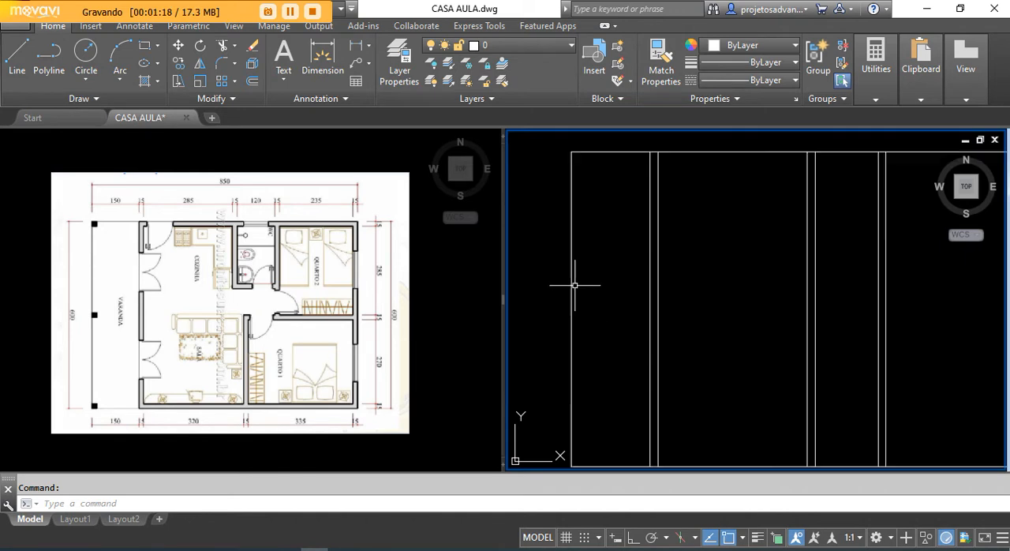
{"action": "scroll", "coordinate": [591, 282], "scroll_direction": "down", "scroll_amount": 2}
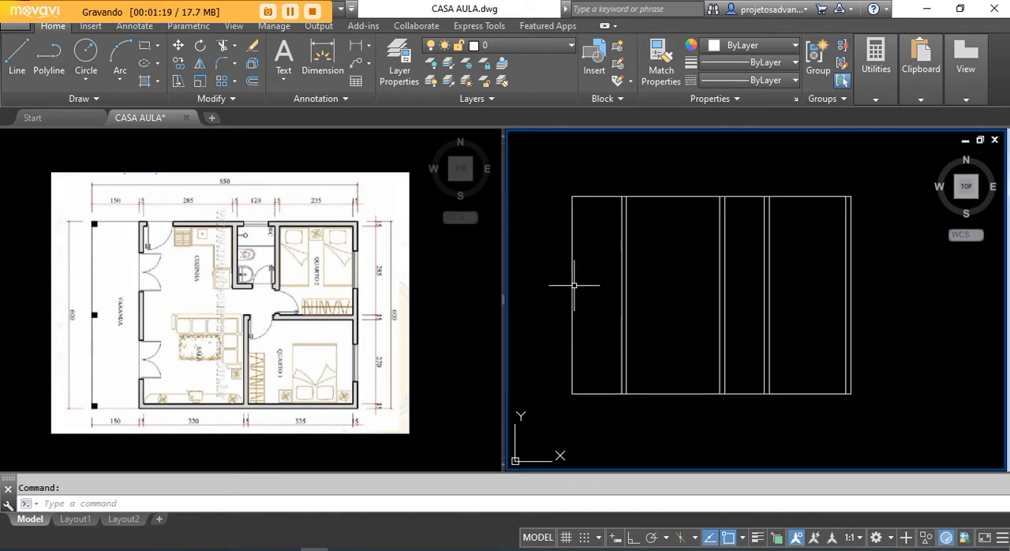
- Examine the veranda's upper corner pillar and the adjoining wall in the reference floor plan
{"action": "left_click", "coordinate": [140, 226]}
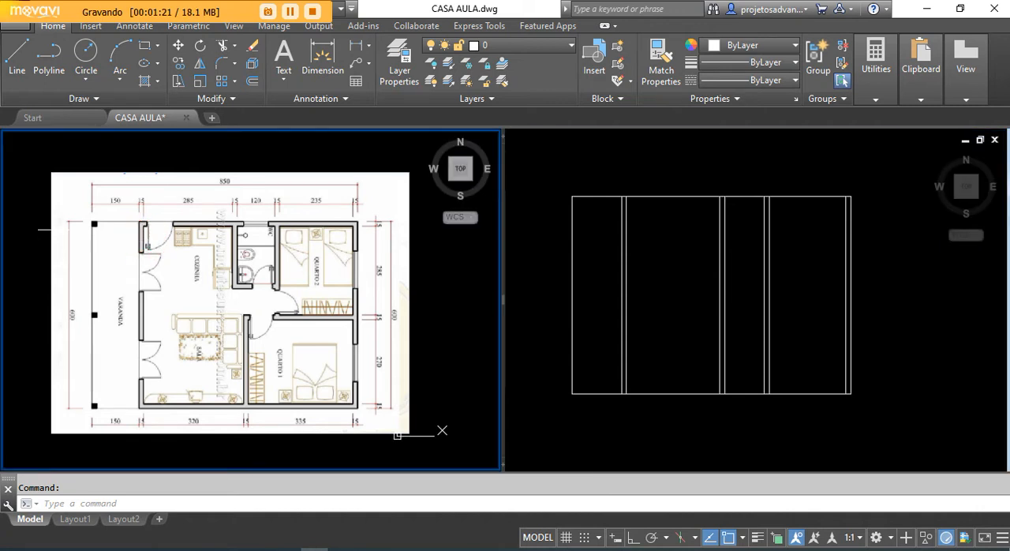
{"action": "scroll", "coordinate": [141, 224], "scroll_direction": "up", "scroll_amount": 5}
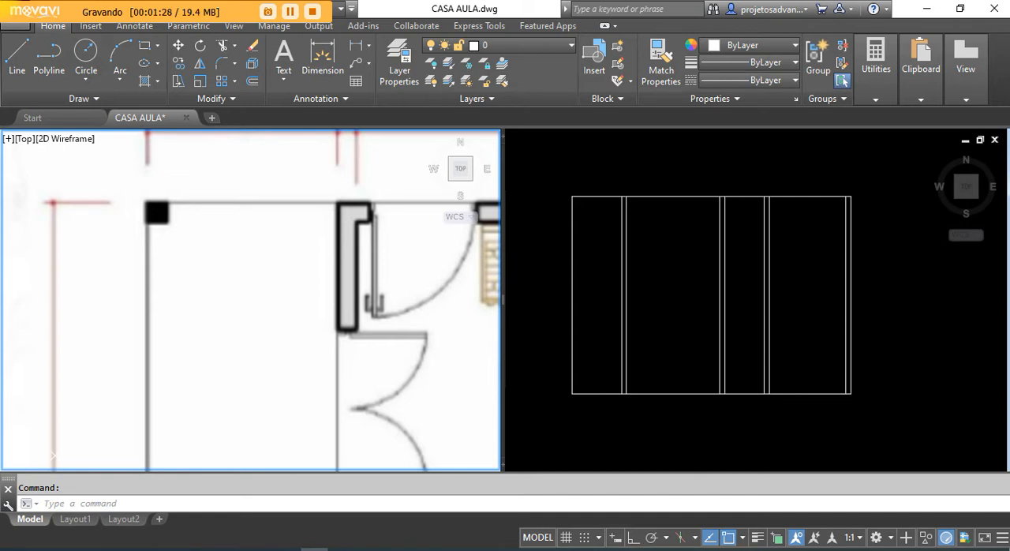
{"action": "scroll", "coordinate": [146, 226], "scroll_direction": "down", "scroll_amount": 3}
{"action": "scroll", "coordinate": [145, 214], "scroll_direction": "up", "scroll_amount": 3}
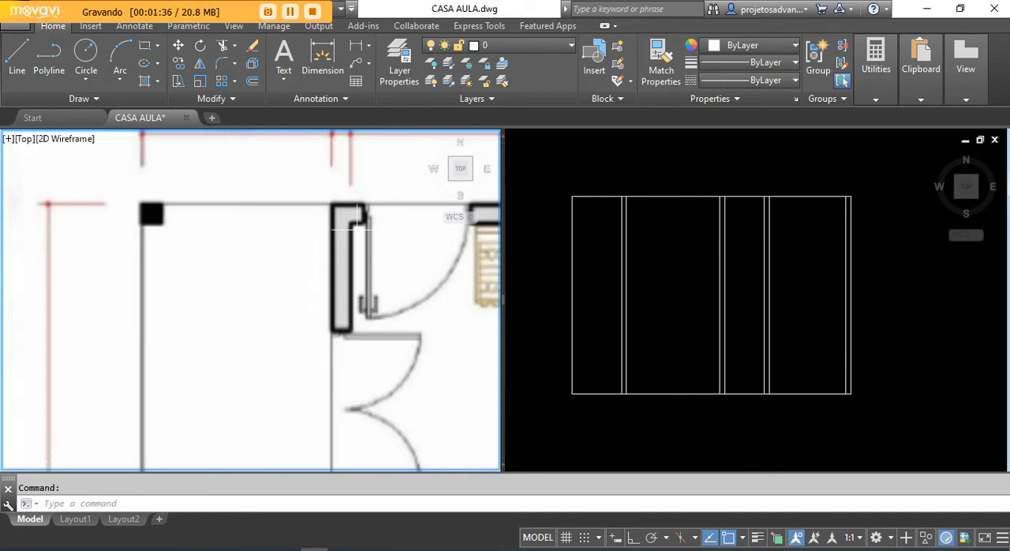
{"action": "scroll", "coordinate": [356, 225], "scroll_direction": "down", "scroll_amount": 3}
{"action": "middle_click_drag", "start_coordinate": [179, 278], "coordinate": [168, 274]}
{"action": "scroll", "coordinate": [170, 270], "scroll_direction": "down", "scroll_amount": 3}
{"action": "middle_click_drag", "start_coordinate": [224, 316], "coordinate": [196, 320]}
{"action": "scroll", "coordinate": [193, 318], "scroll_direction": "up", "scroll_amount": 3}
{"action": "scroll", "coordinate": [215, 320], "scroll_direction": "down", "scroll_amount": 2}
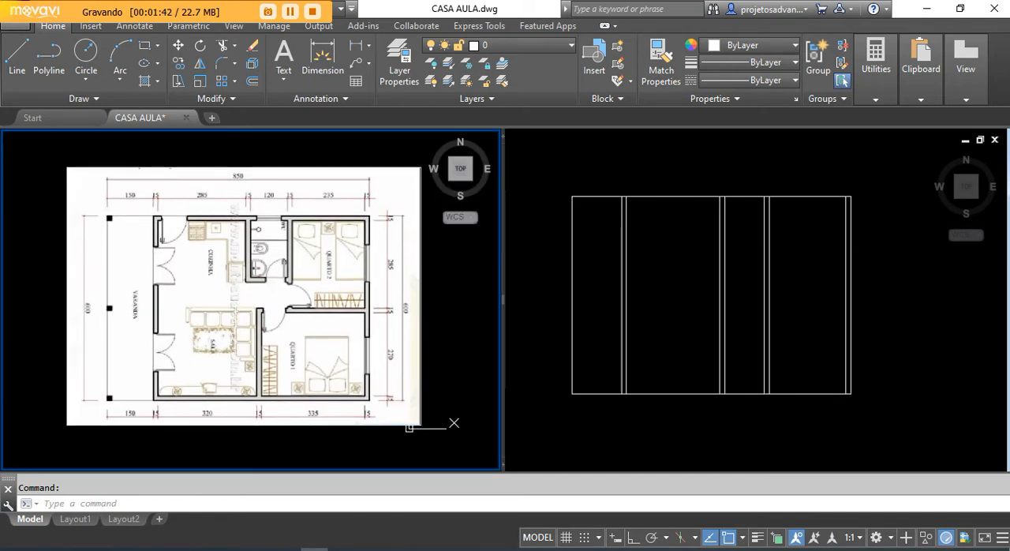
- Offset the house outline's left vertical line 15 units inward for the veranda pillars
{"action": "left_click", "coordinate": [695, 291]}
{"action": "scroll", "coordinate": [592, 245], "scroll_direction": "up", "scroll_amount": 2}
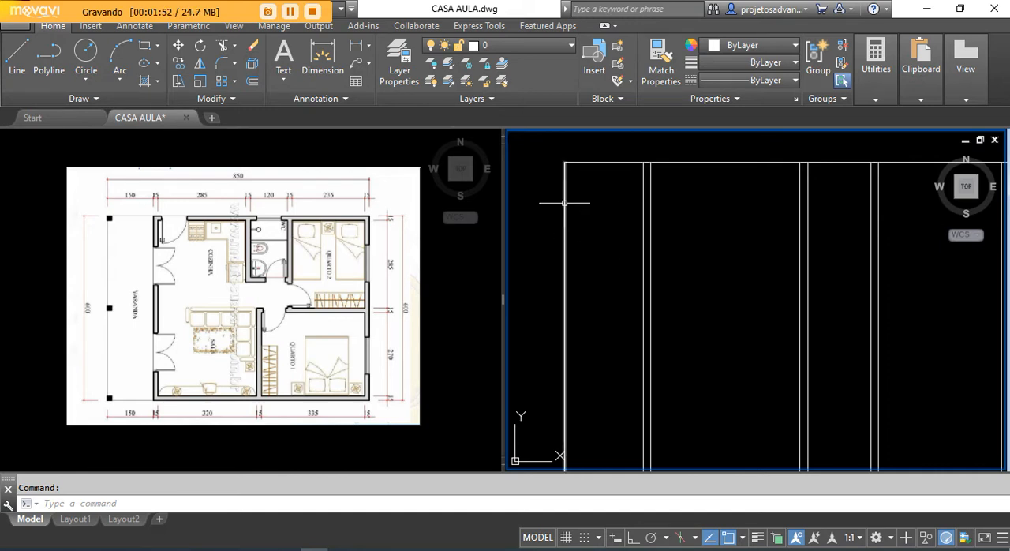
{"action": "scroll", "coordinate": [561, 208], "scroll_direction": "down", "scroll_amount": 2}
{"action": "left_click", "coordinate": [253, 81]}
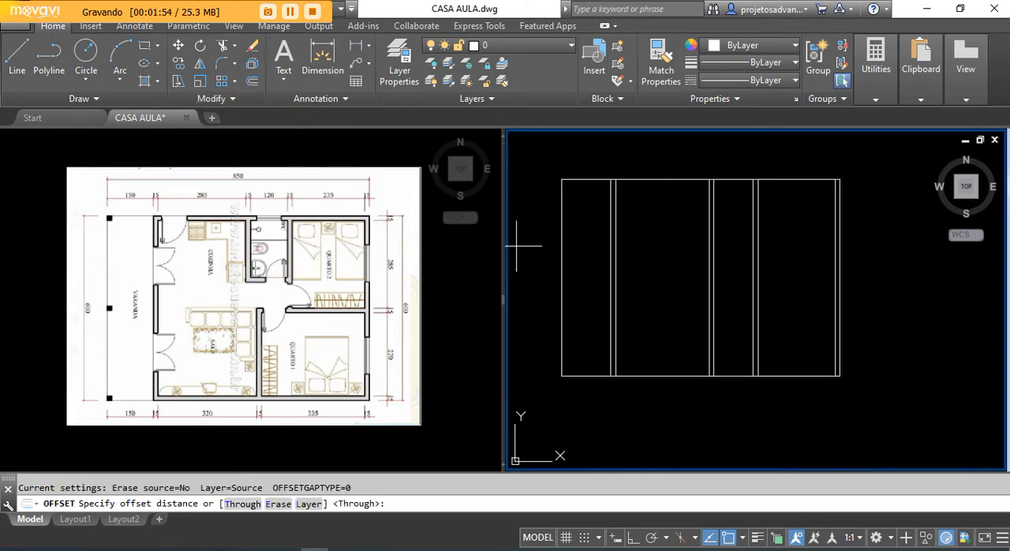
{"action": "left_click", "coordinate": [398, 502]}
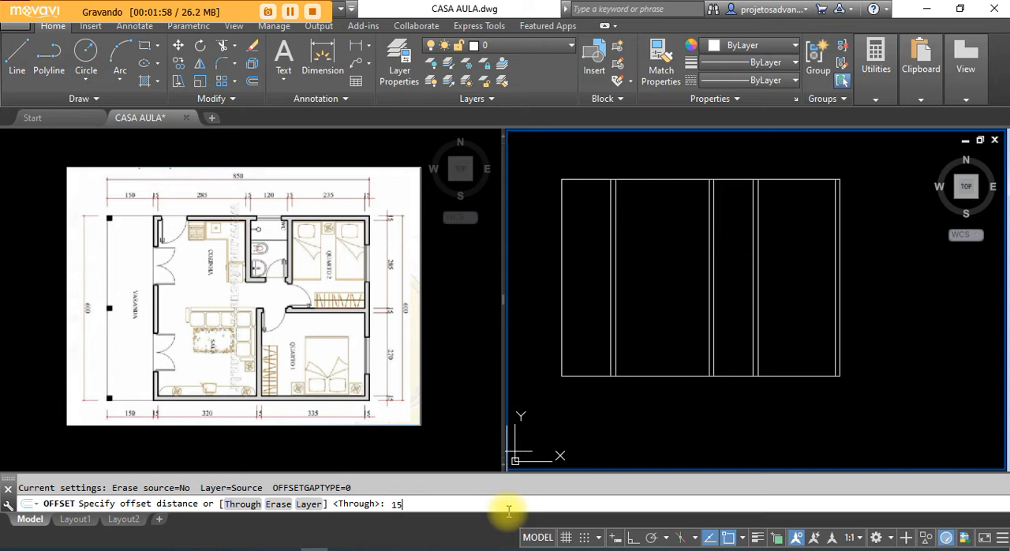
{"action": "key", "text": "Return"}
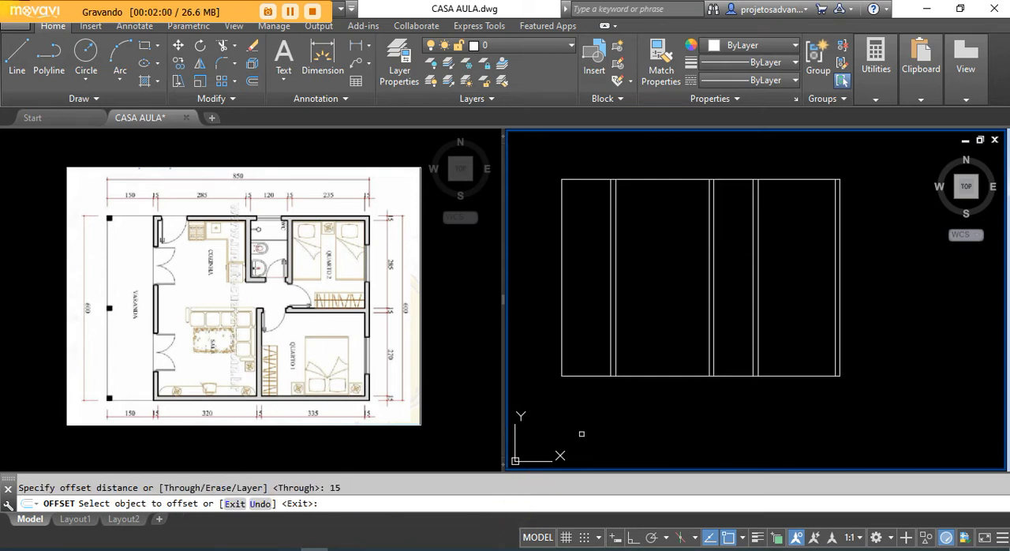
{"action": "scroll", "coordinate": [576, 284], "scroll_direction": "up", "scroll_amount": 2}
{"action": "scroll", "coordinate": [557, 295], "scroll_direction": "down", "scroll_amount": 2}
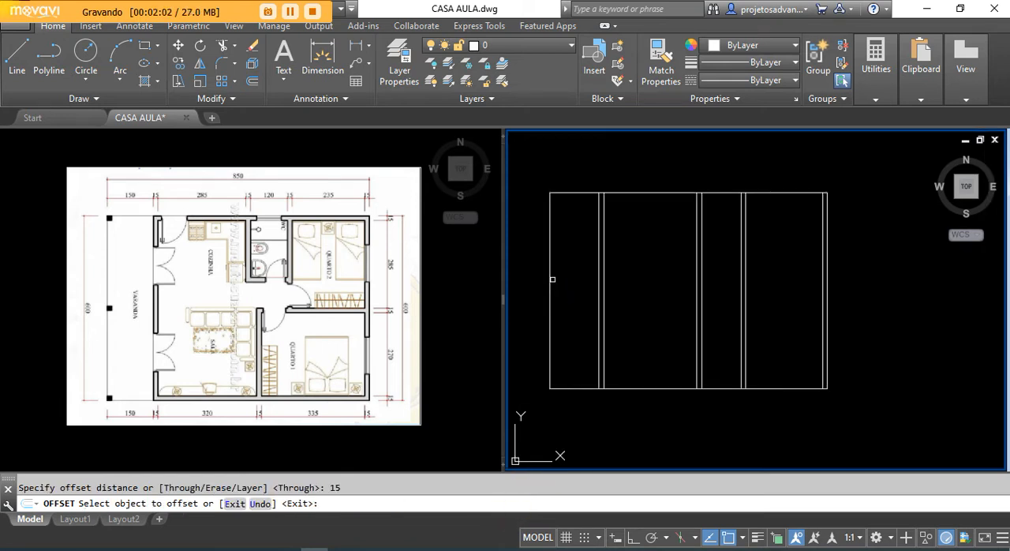
{"action": "left_click", "coordinate": [550, 269]}
{"action": "left_click", "coordinate": [650, 275]}
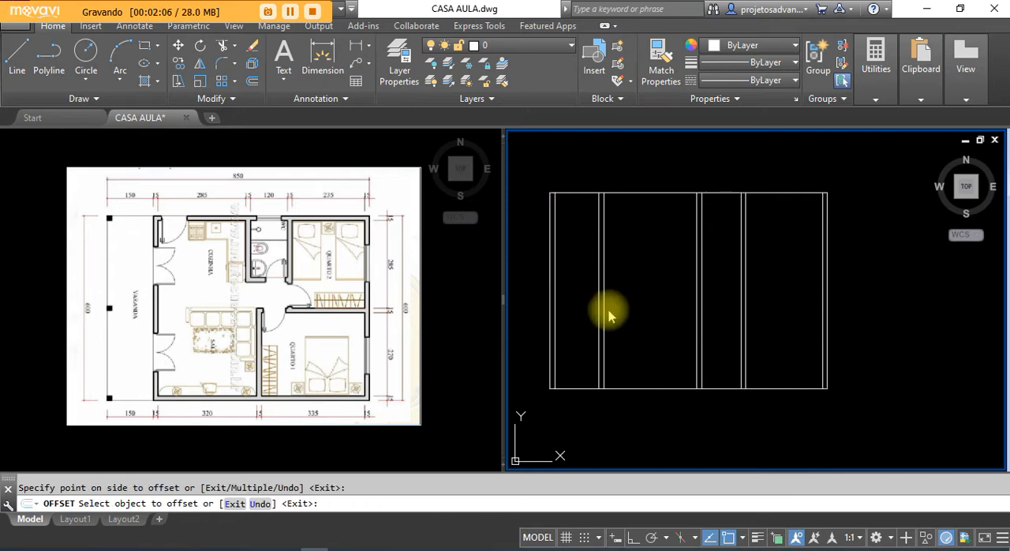
{"action": "right_click", "coordinate": [642, 272]}
{"action": "left_click", "coordinate": [644, 242]}
{"action": "right_click", "coordinate": [648, 244]}
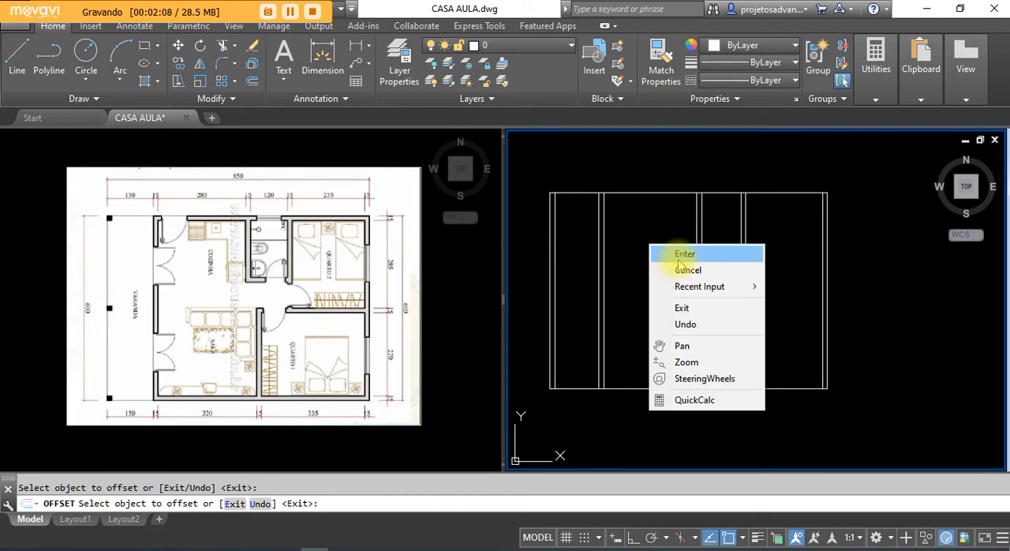
{"action": "left_click", "coordinate": [685, 252]}
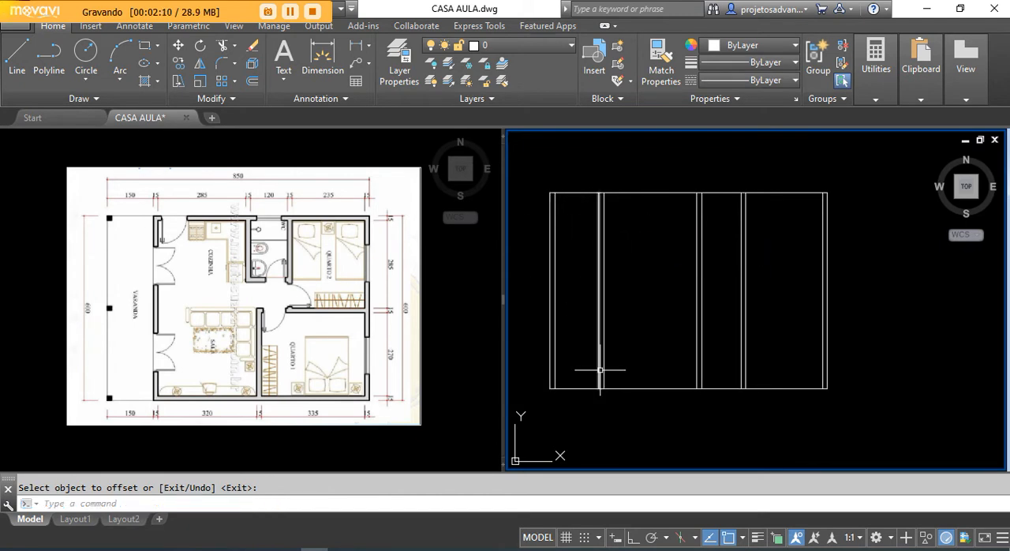
- Offset the house outline's top horizontal line 15 units downward to form the upper wall thickness
{"action": "left_click", "coordinate": [334, 289]}
{"action": "scroll", "coordinate": [366, 284], "scroll_direction": "up", "scroll_amount": 3}
{"action": "middle_click_drag", "start_coordinate": [390, 266], "coordinate": [338, 270]}
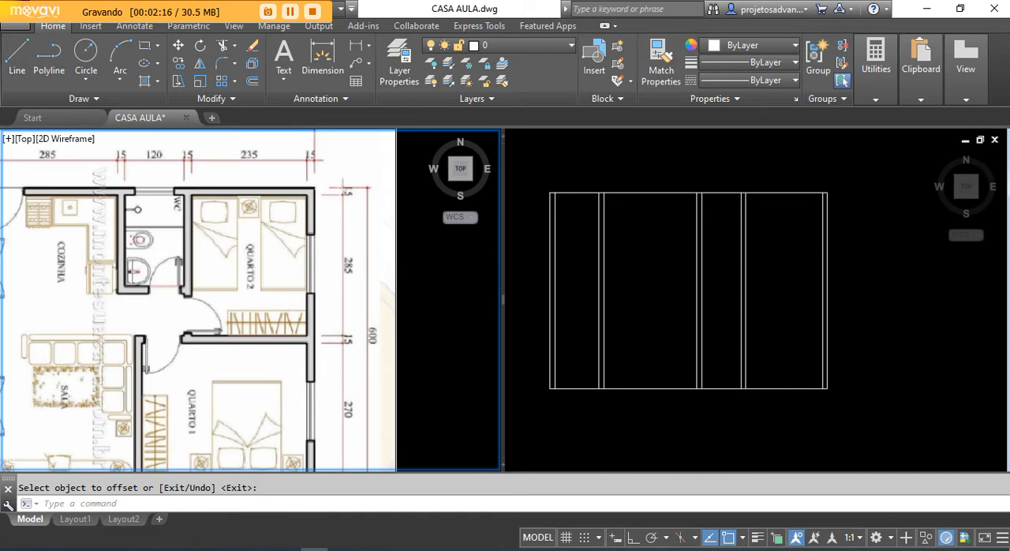
{"action": "scroll", "coordinate": [339, 272], "scroll_direction": "down", "scroll_amount": 2}
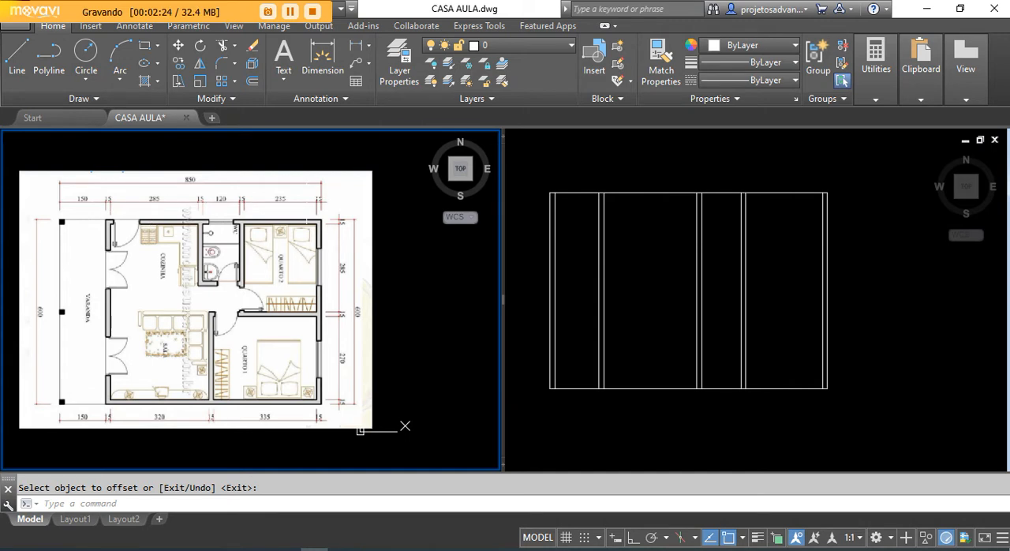
{"action": "scroll", "coordinate": [319, 278], "scroll_direction": "up", "scroll_amount": 2}
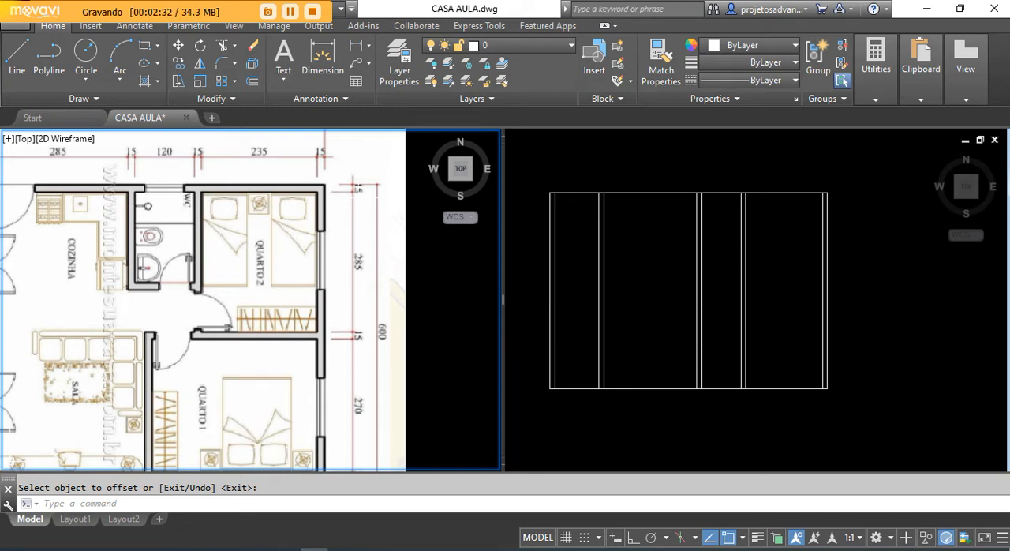
{"action": "scroll", "coordinate": [355, 193], "scroll_direction": "up", "scroll_amount": 2}
{"action": "middle_click_drag", "start_coordinate": [348, 211], "coordinate": [312, 273]}
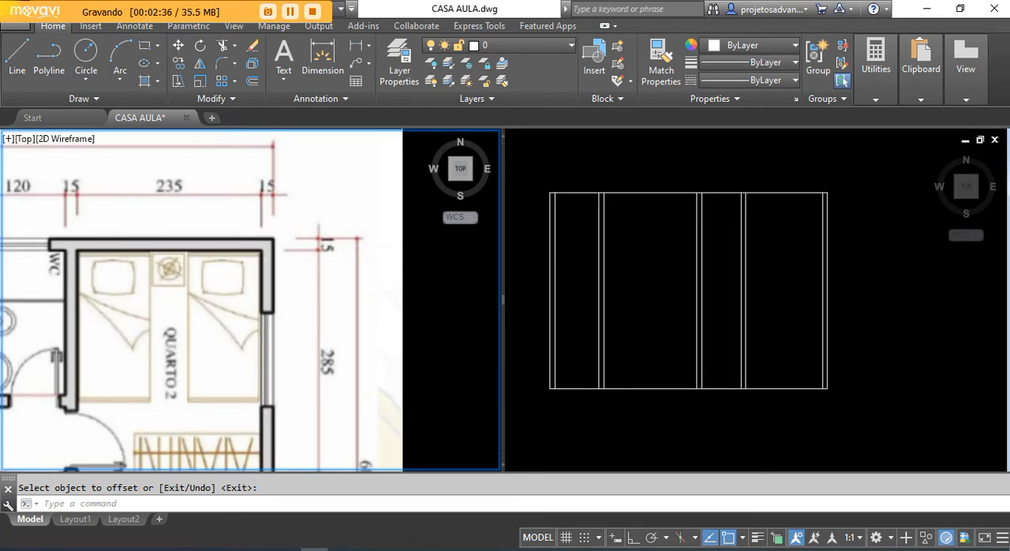
{"action": "left_click", "coordinate": [252, 81]}
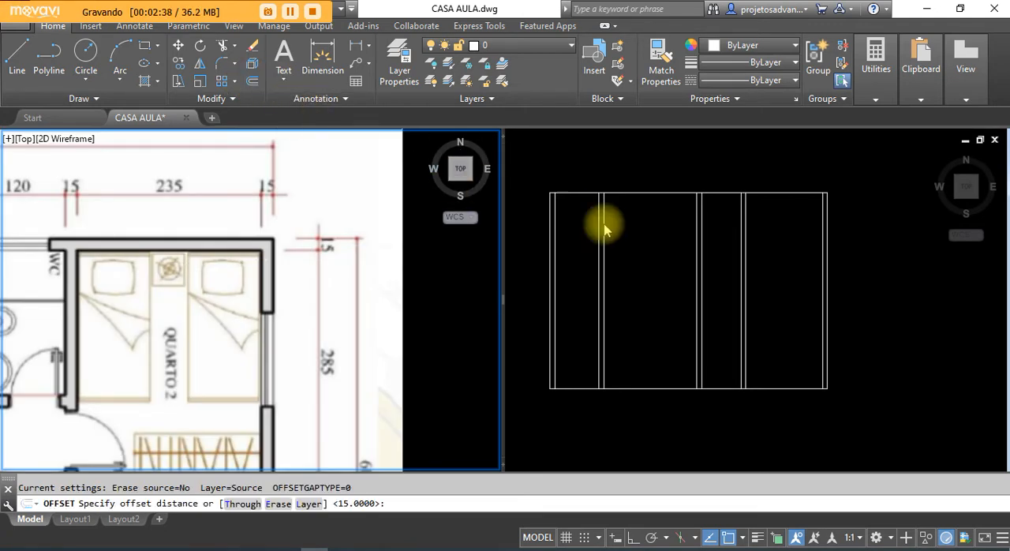
{"action": "left_click", "coordinate": [608, 414]}
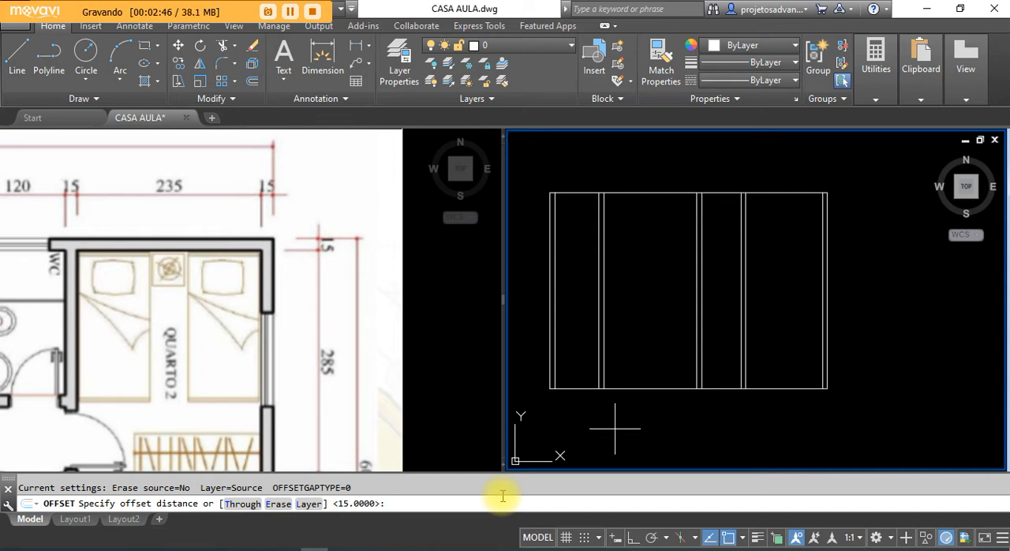
{"action": "key", "text": "Return"}
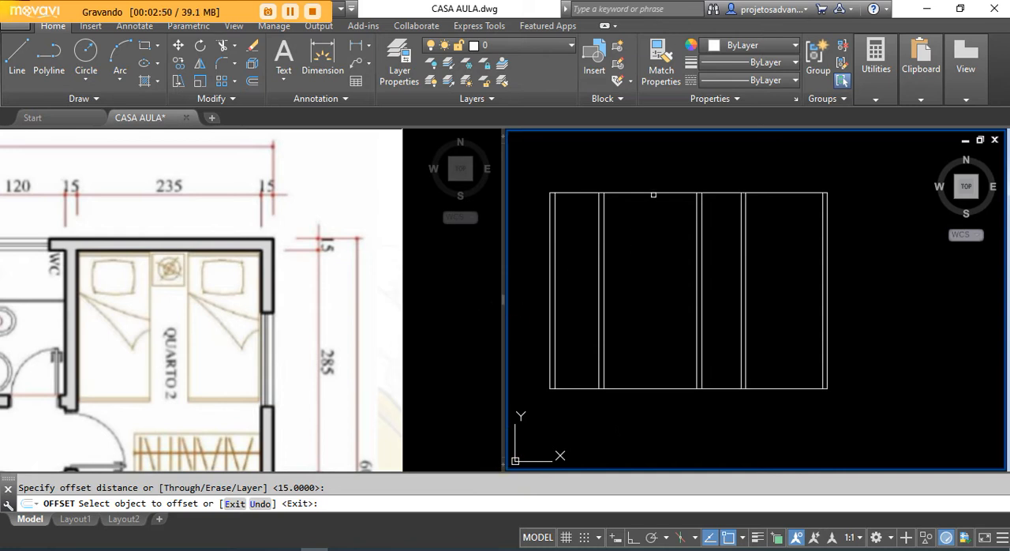
{"action": "left_click", "coordinate": [653, 195]}
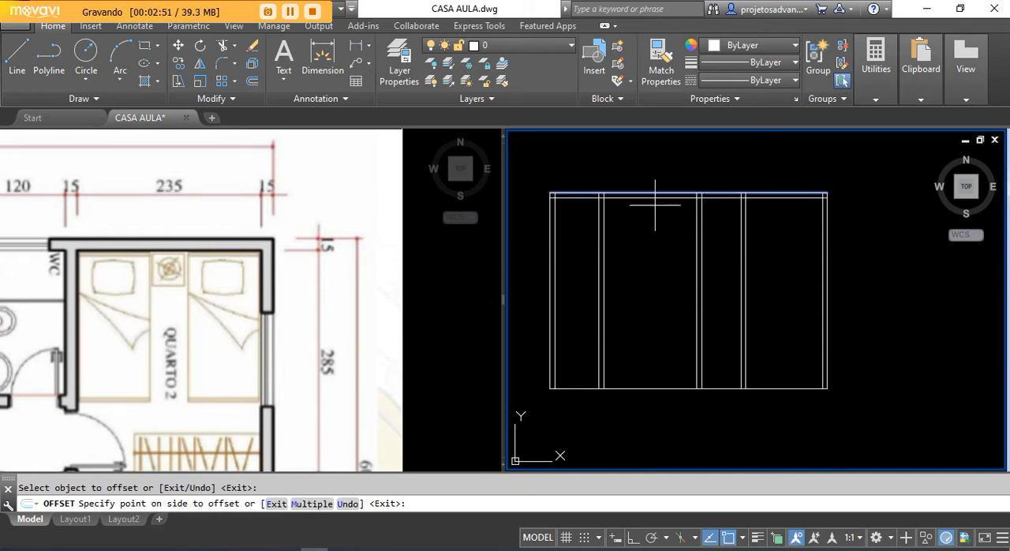
{"action": "left_click", "coordinate": [655, 267]}
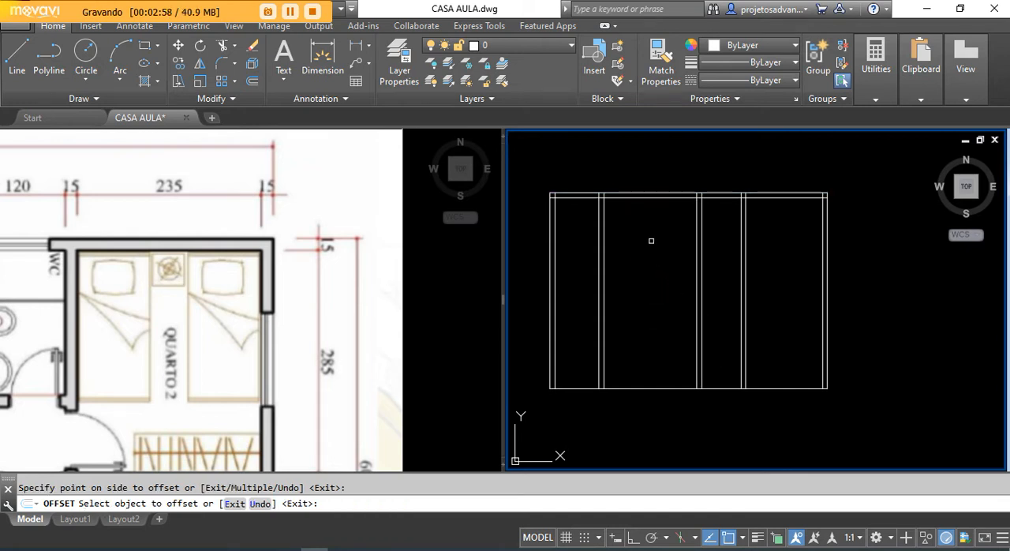
{"action": "key", "text": "Return"}
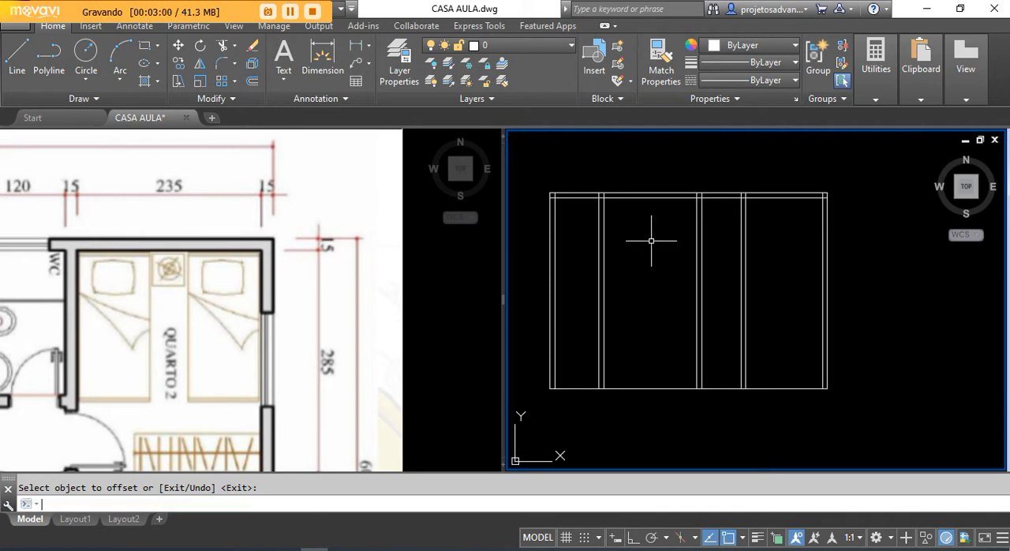
- Examine the vertical dimensions and wall thicknesses beside the two bedrooms in the reference floor plan
{"action": "left_click", "coordinate": [322, 292]}
{"action": "scroll", "coordinate": [322, 293], "scroll_direction": "down", "scroll_amount": 2}
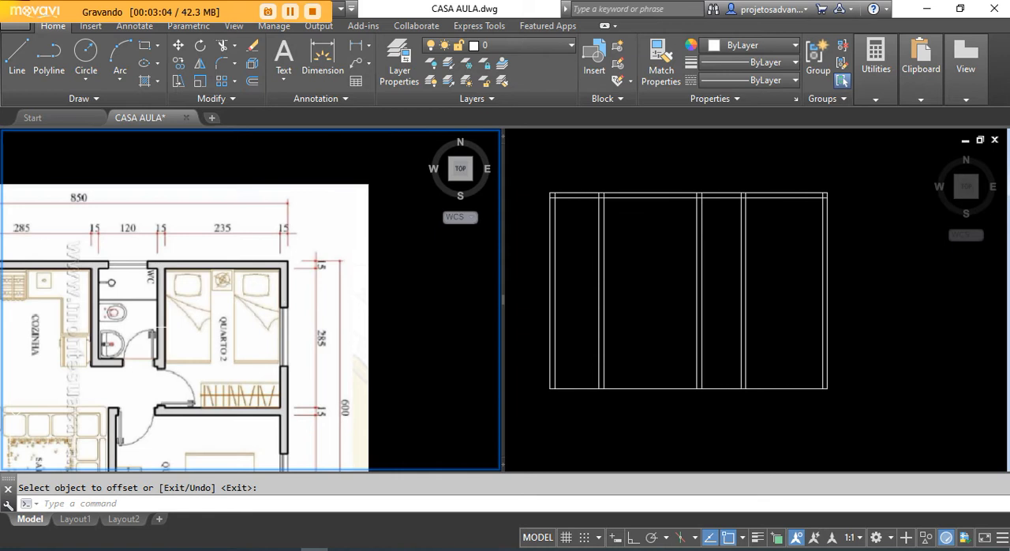
{"action": "middle_click_drag", "start_coordinate": [281, 355], "coordinate": [302, 320]}
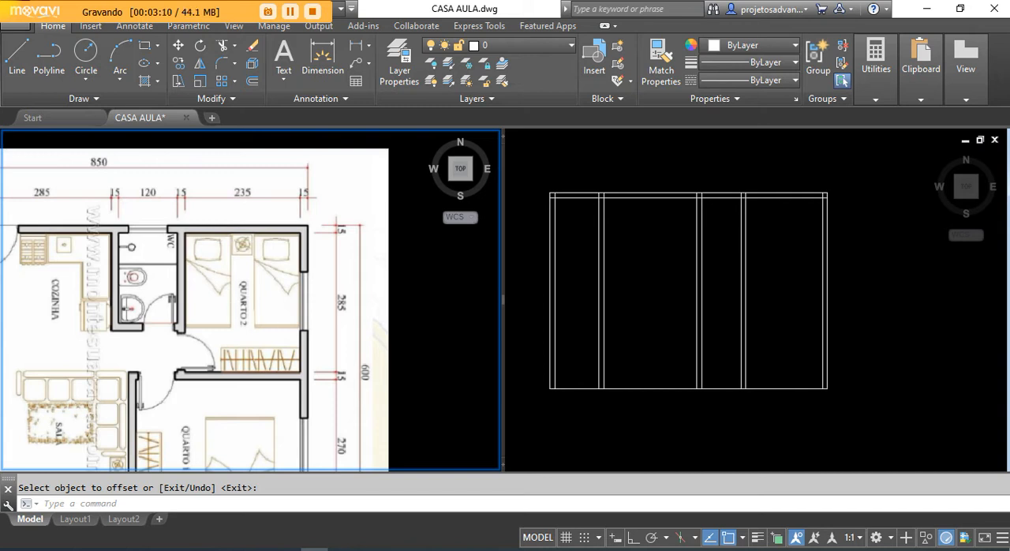
{"action": "scroll", "coordinate": [127, 324], "scroll_direction": "up", "scroll_amount": 2}
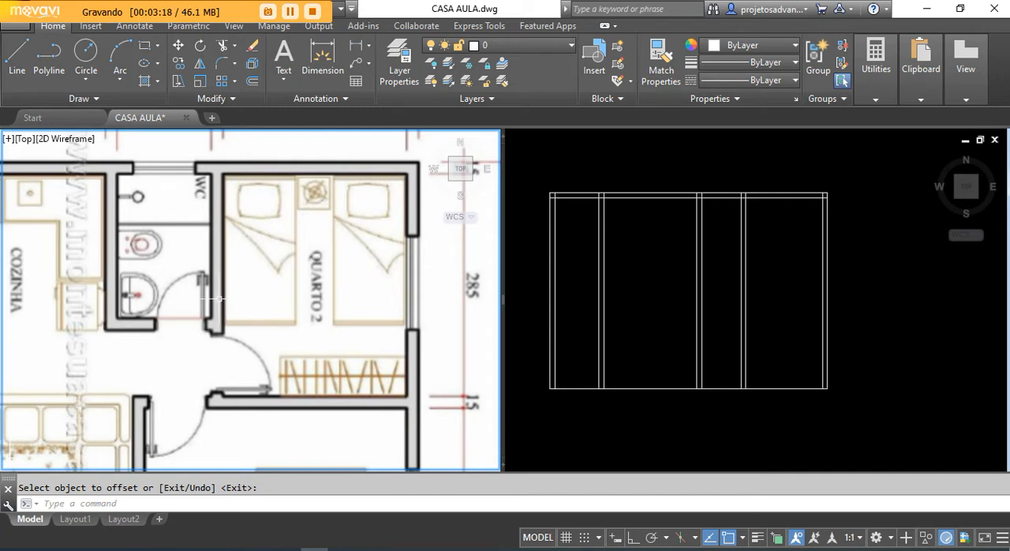
{"action": "scroll", "coordinate": [213, 298], "scroll_direction": "down", "scroll_amount": 3}
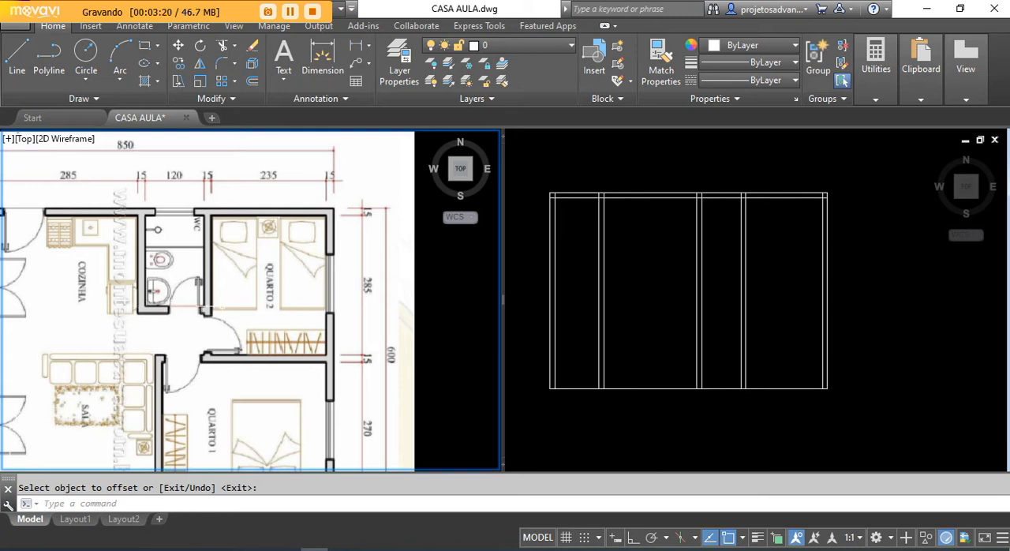
{"action": "scroll", "coordinate": [148, 288], "scroll_direction": "up", "scroll_amount": 2}
{"action": "scroll", "coordinate": [178, 254], "scroll_direction": "down", "scroll_amount": 2}
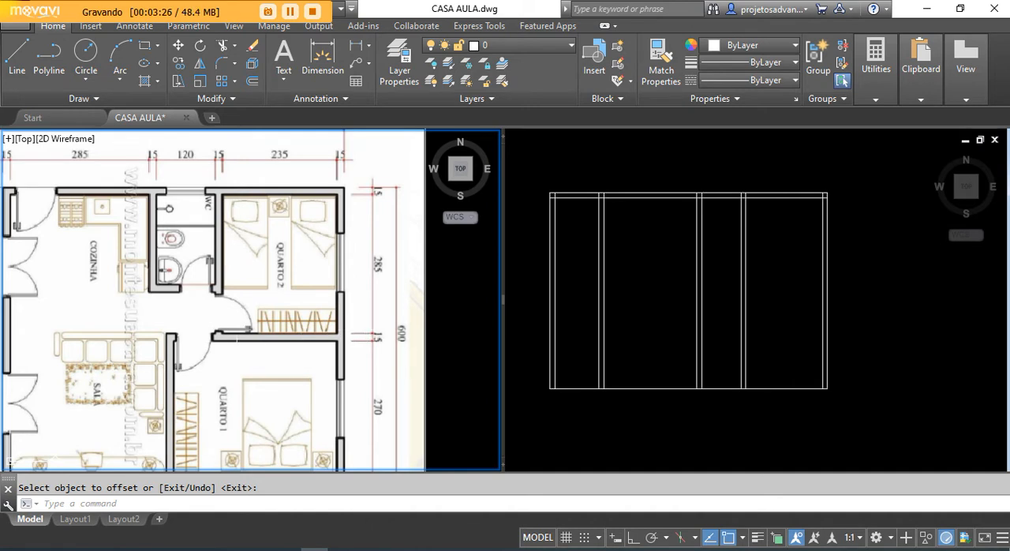
{"action": "middle_click_drag", "start_coordinate": [237, 341], "coordinate": [238, 309]}
{"action": "scroll", "coordinate": [378, 234], "scroll_direction": "up", "scroll_amount": 2}
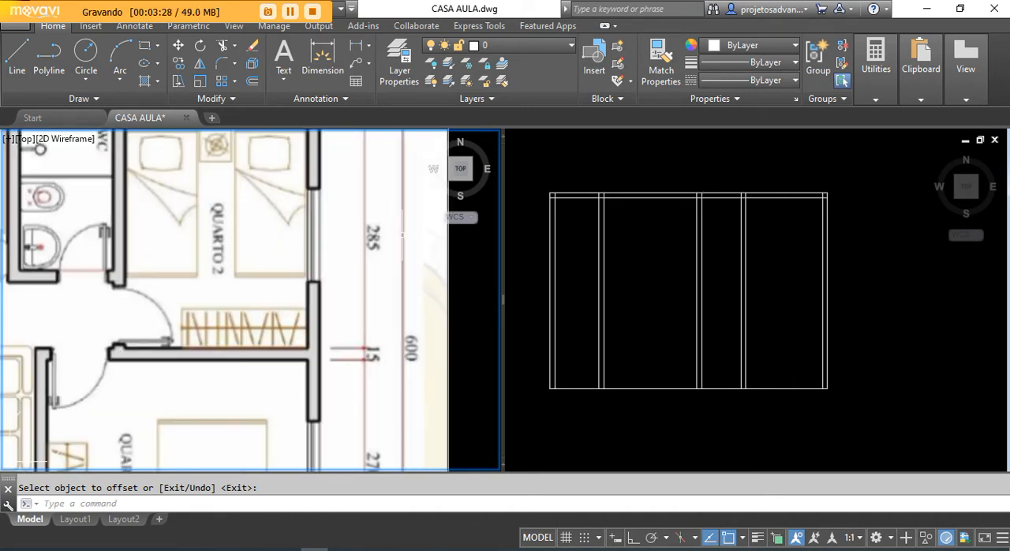
{"action": "scroll", "coordinate": [298, 364], "scroll_direction": "down", "scroll_amount": 2}
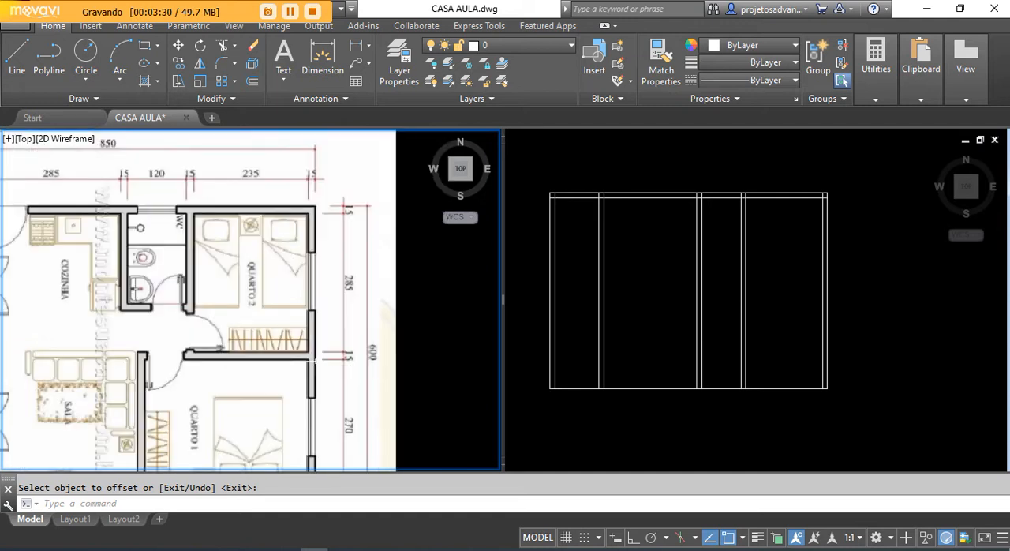
{"action": "middle_click_drag", "start_coordinate": [240, 355], "coordinate": [318, 311]}
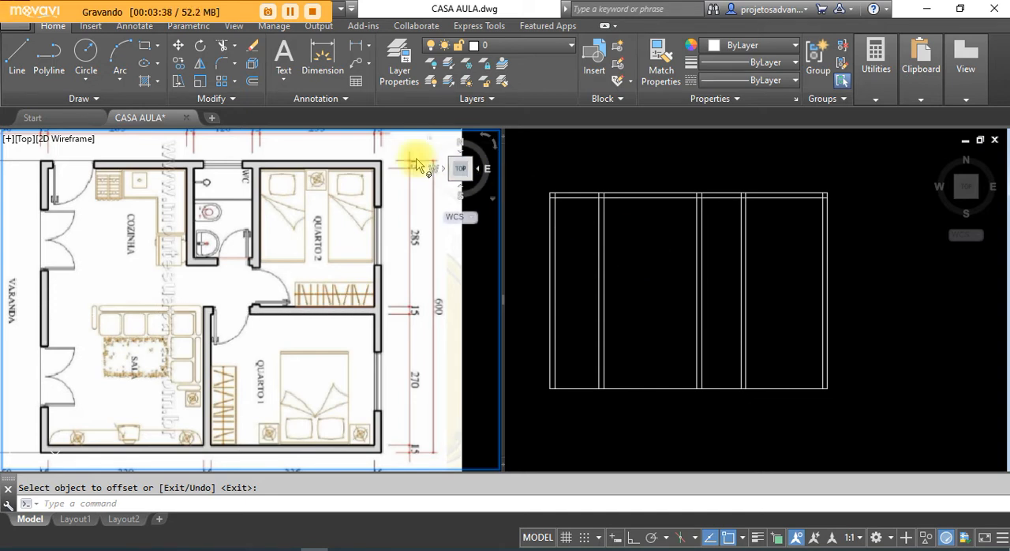
- Offset the inner line of the upper wall 285 units downward for the upper bedroom's depth
{"action": "left_click", "coordinate": [252, 81]}
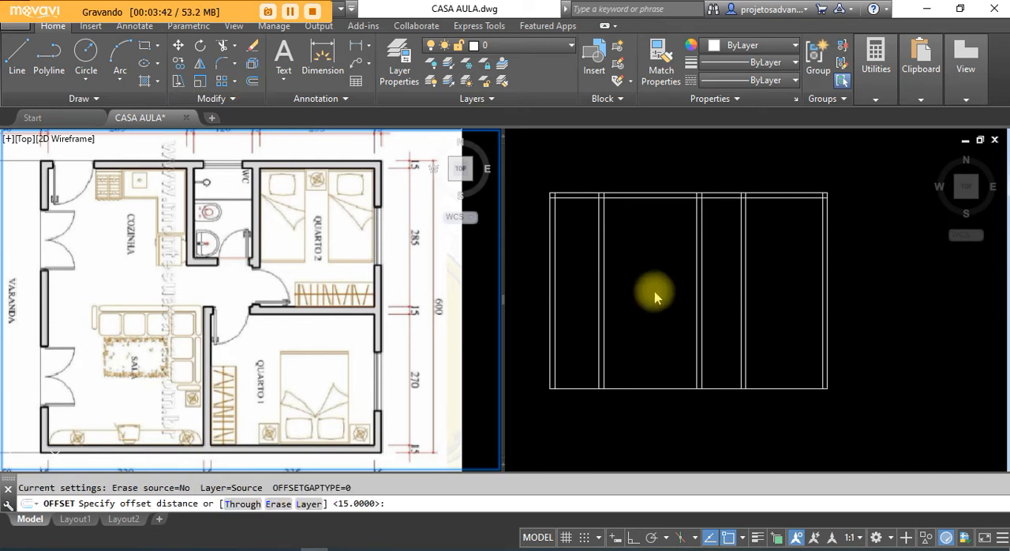
{"action": "left_click", "coordinate": [786, 269]}
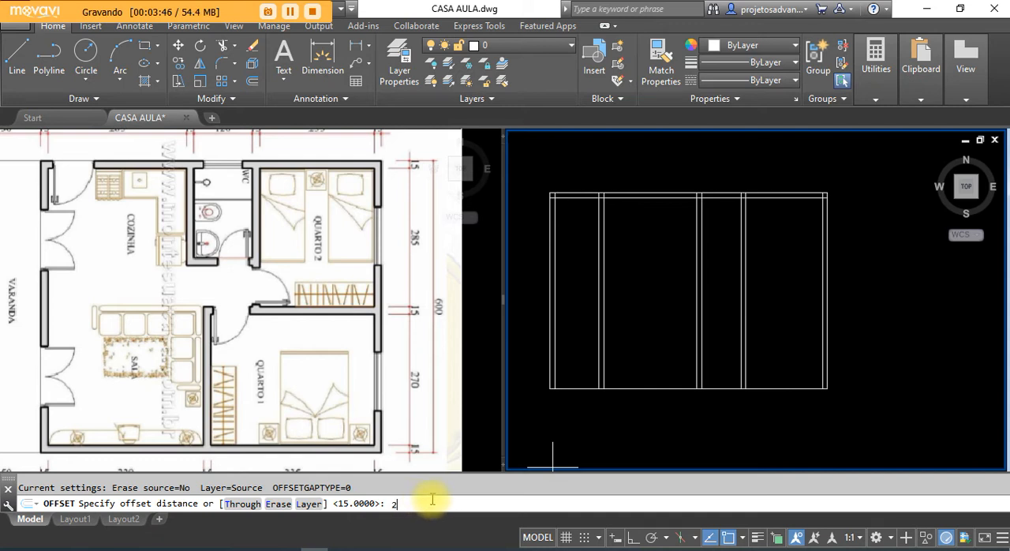
{"action": "type", "text": "285"}
{"action": "key", "text": "Return"}
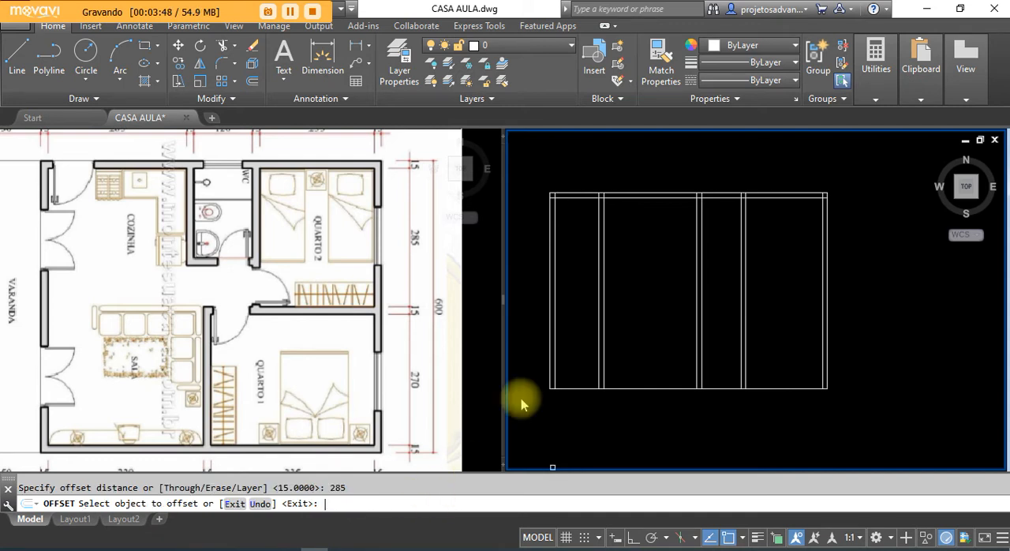
{"action": "left_click", "coordinate": [780, 195]}
{"action": "left_click", "coordinate": [799, 312]}
{"action": "right_click", "coordinate": [672, 269]}
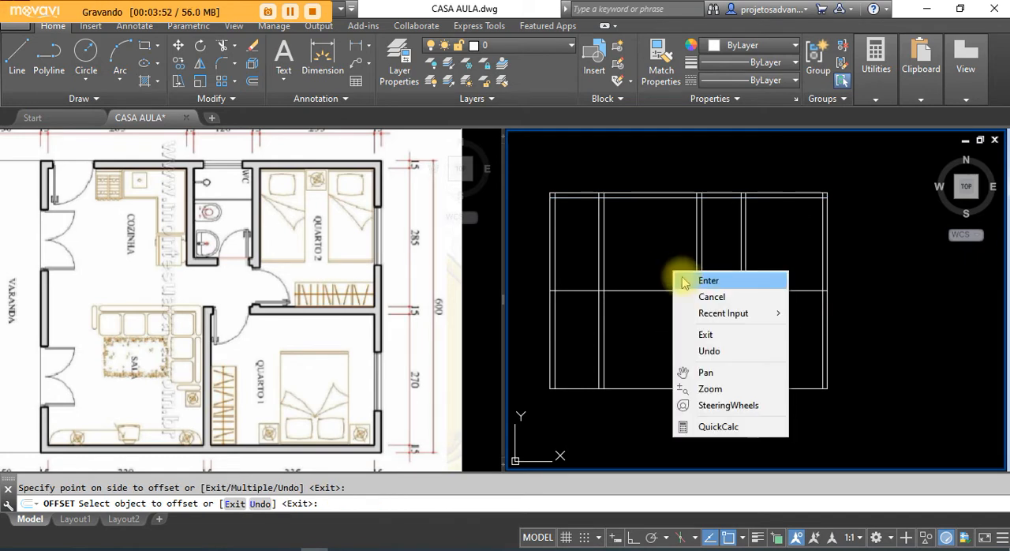
{"action": "left_click", "coordinate": [694, 275]}
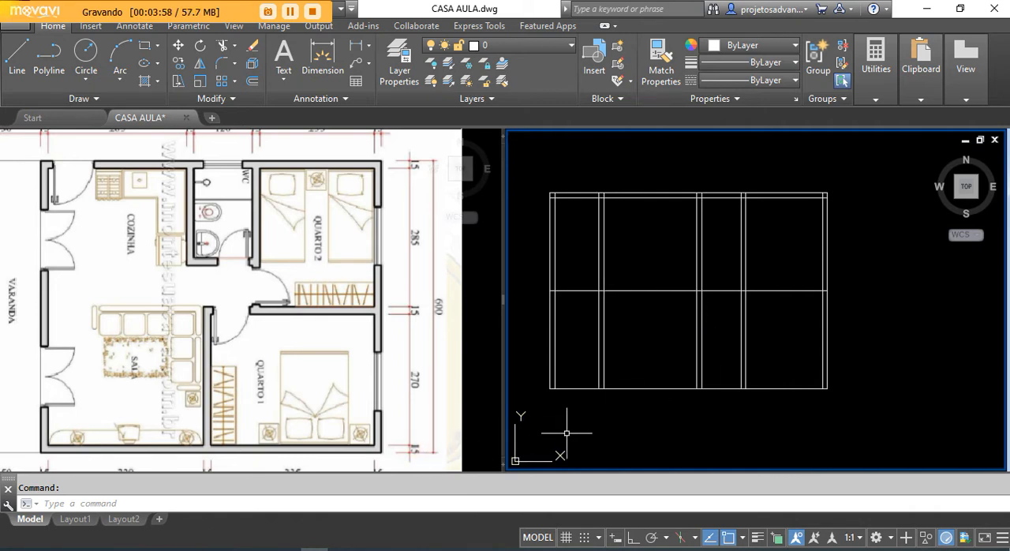
- Offset the middle horizontal line 15 units downward to form the wall between the bedrooms
{"action": "key", "text": "Return"}
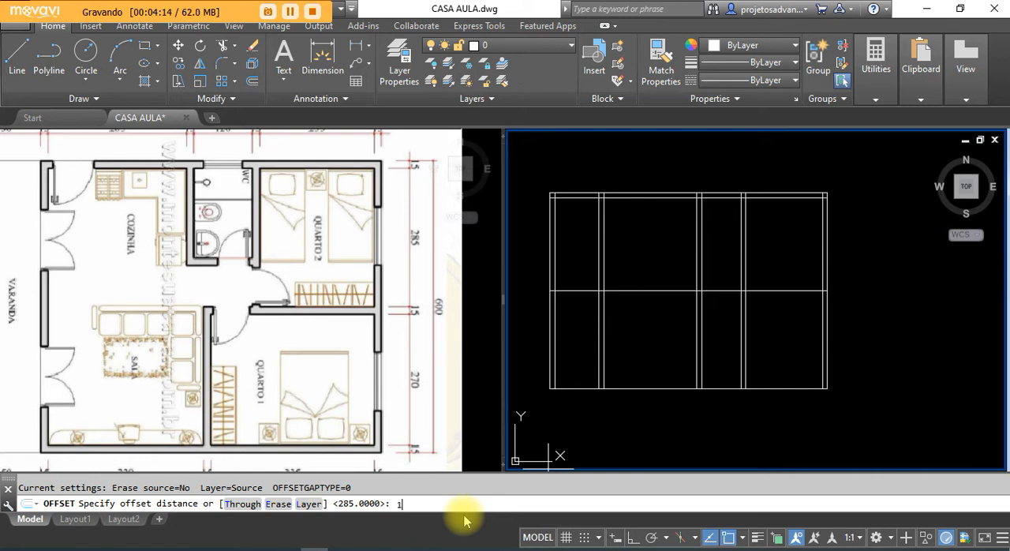
{"action": "key", "text": "Return"}
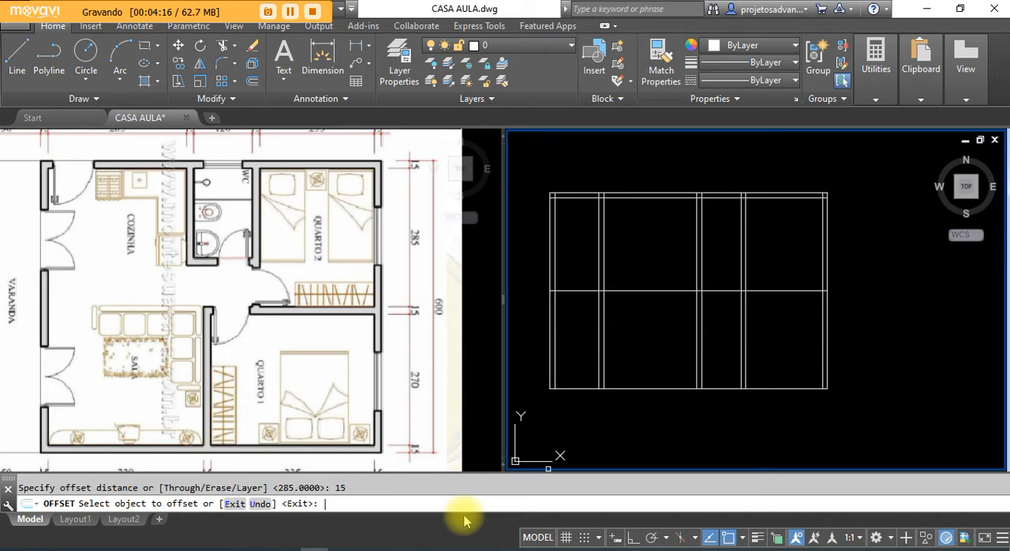
{"action": "left_click", "coordinate": [785, 292]}
{"action": "left_click", "coordinate": [779, 326]}
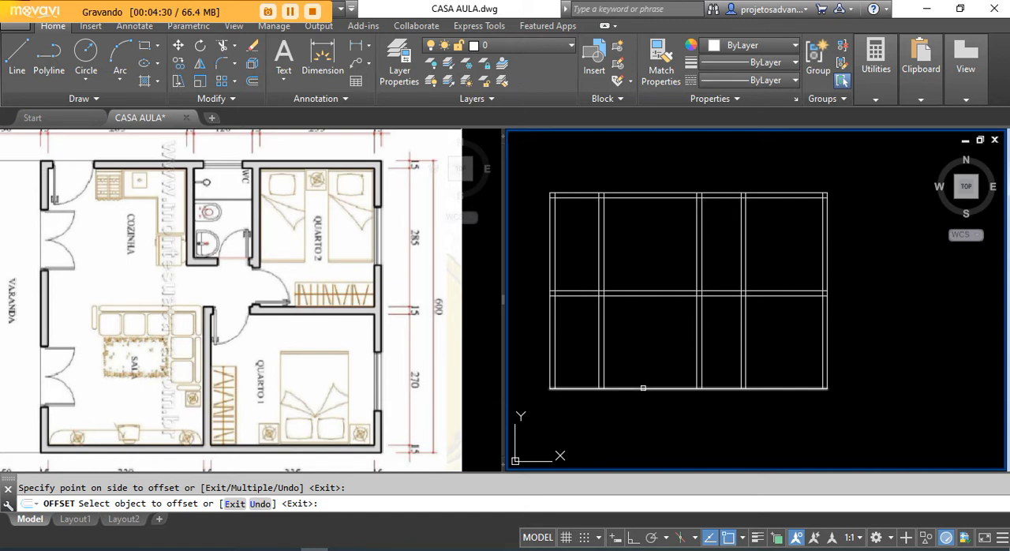
- Offset the house outline's bottom horizontal line 15 units upward to form the lower wall thickness
{"action": "left_click", "coordinate": [643, 387]}
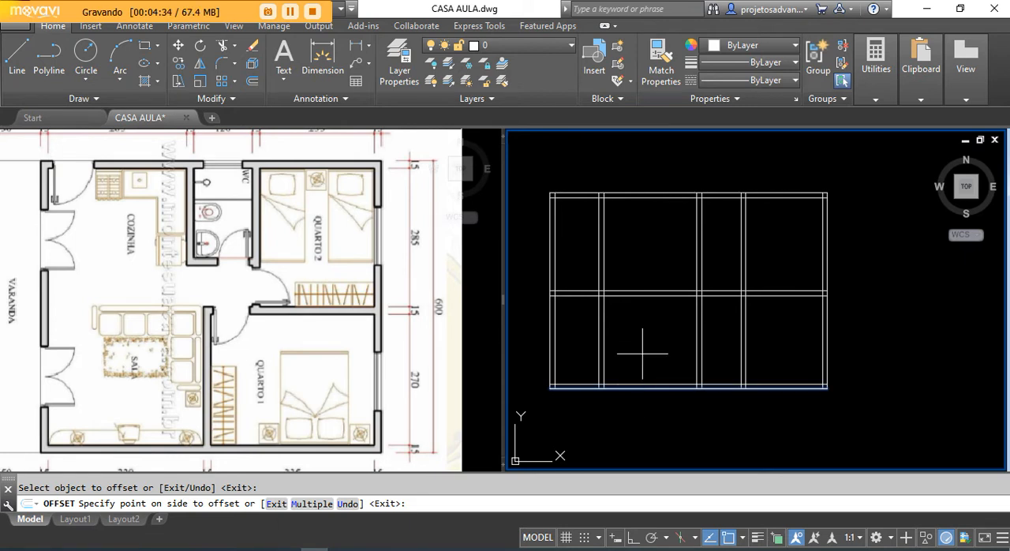
{"action": "left_click", "coordinate": [643, 355]}
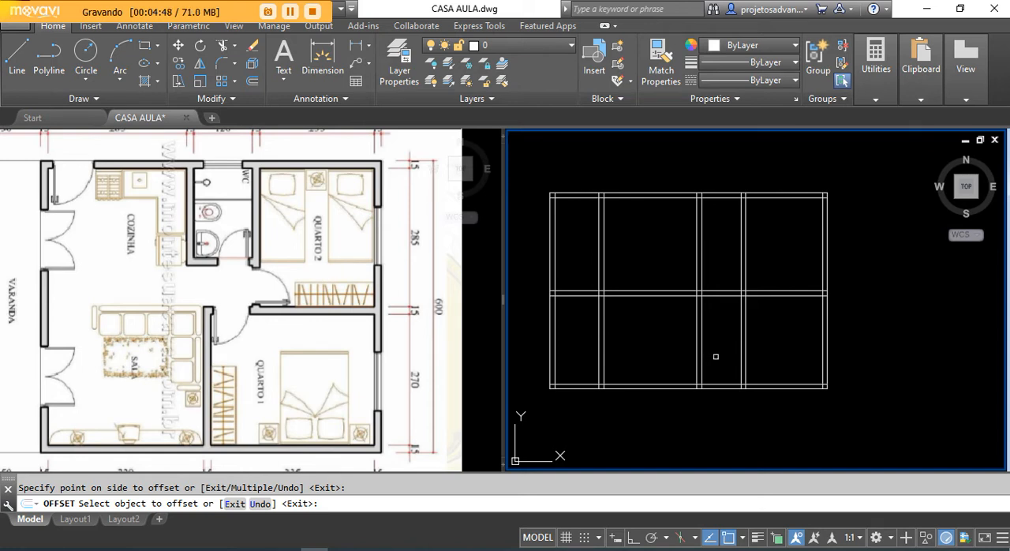
{"action": "right_click", "coordinate": [645, 425]}
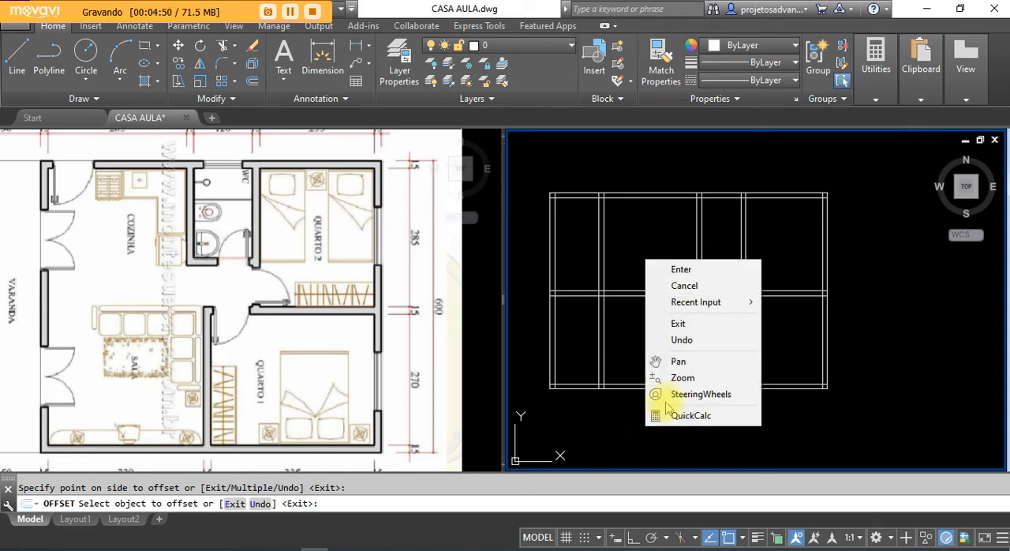
{"action": "left_click", "coordinate": [675, 266]}
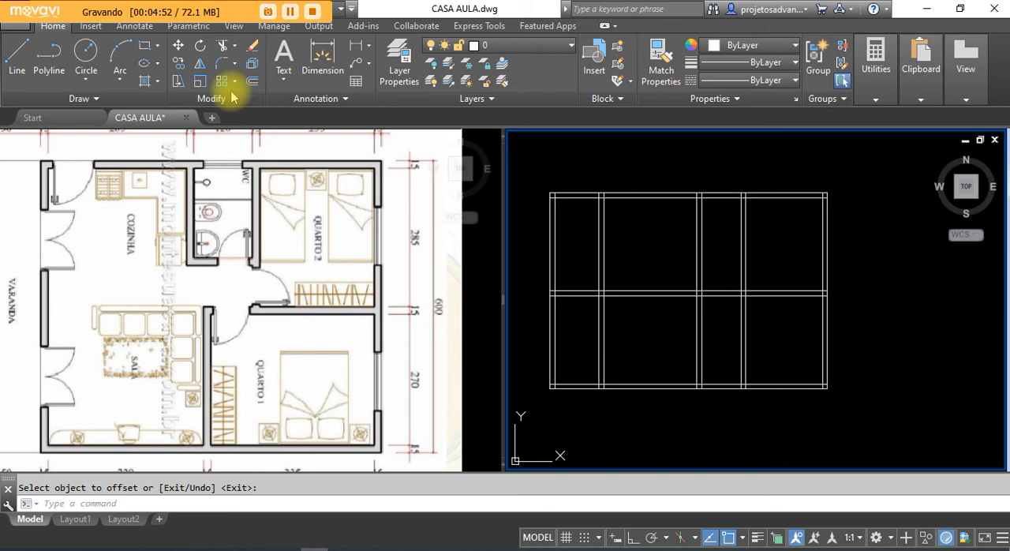
{"action": "left_click", "coordinate": [234, 47]}
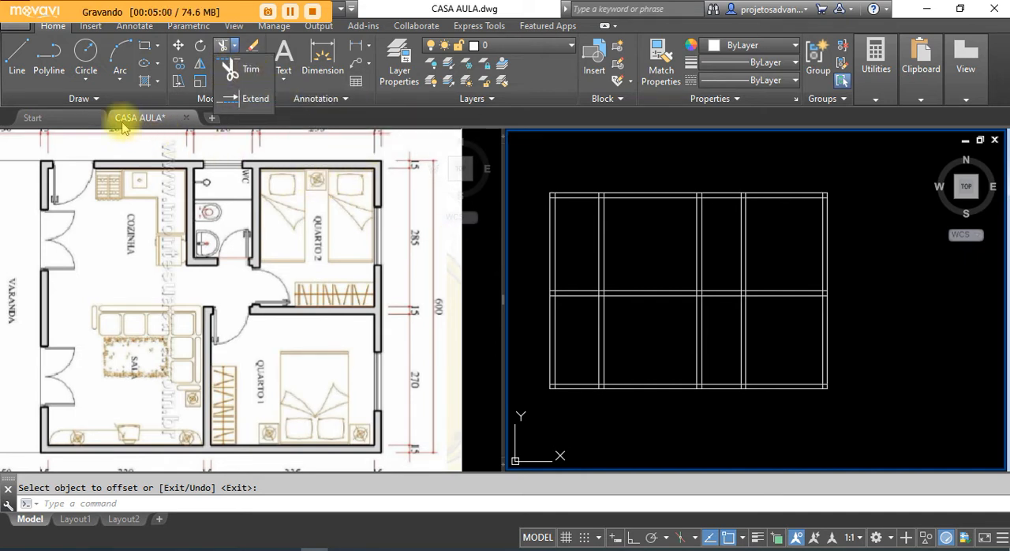
{"action": "left_click", "coordinate": [17, 34]}
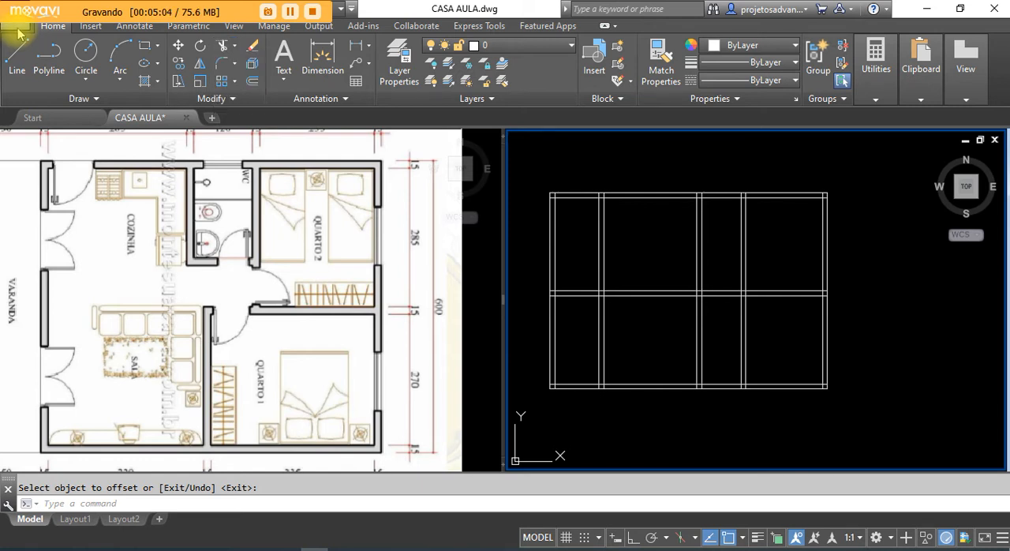
{"action": "left_click", "coordinate": [27, 32]}
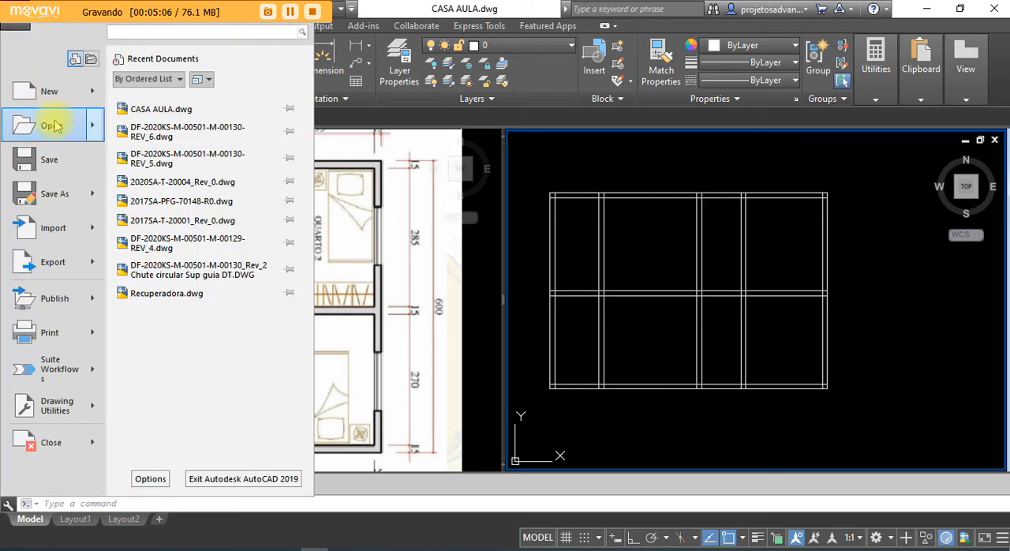
{"action": "left_click", "coordinate": [354, 239]}
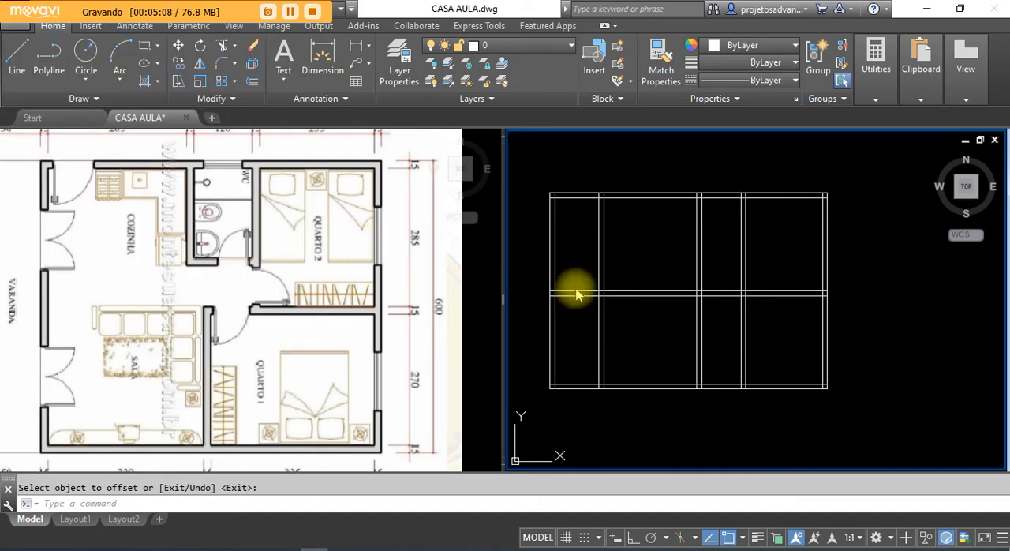
- Create a new drawing and draw one vertical line in it with Ortho mode on
{"action": "key", "text": "ctrl+n"}
{"action": "left_click", "coordinate": [572, 377]}
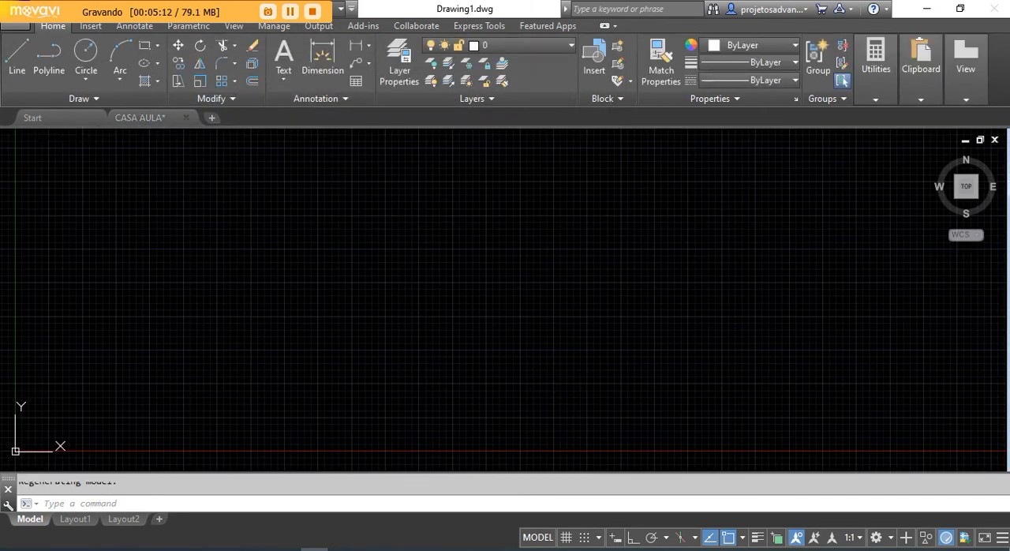
{"action": "left_click", "coordinate": [16, 53]}
{"action": "left_click", "coordinate": [335, 191]}
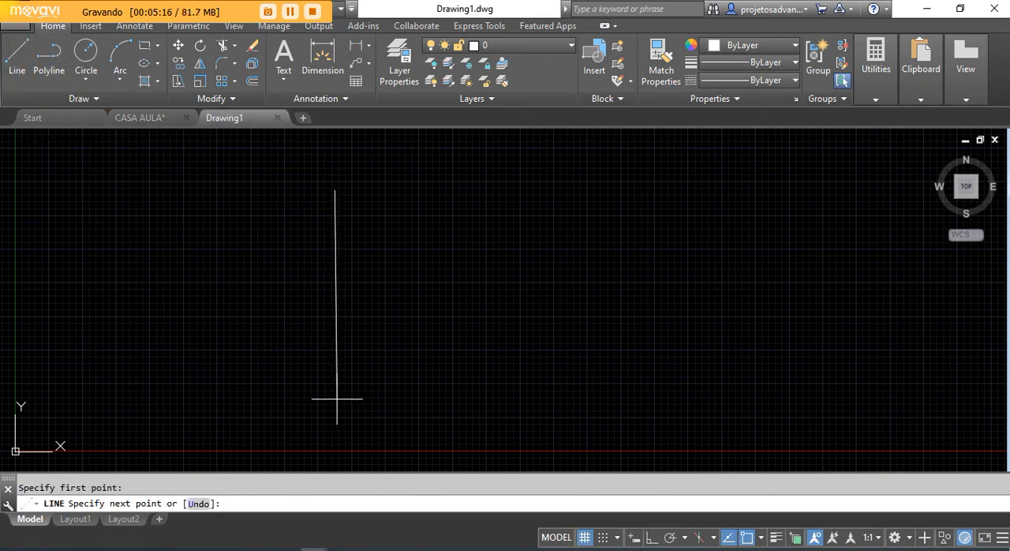
{"action": "left_click", "coordinate": [651, 537]}
{"action": "left_click", "coordinate": [418, 423]}
{"action": "right_click", "coordinate": [448, 404]}
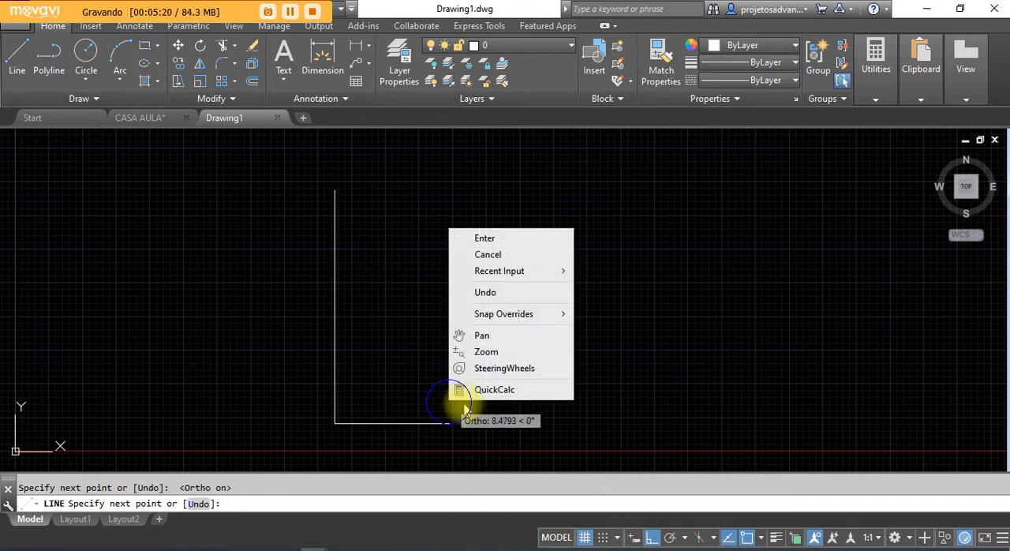
{"action": "left_click", "coordinate": [464, 254]}
- Copy the vertical line five times to its right at irregular spacings, with the last copy set well apart
{"action": "type", "text": "co"}
{"action": "key", "text": "Return"}
{"action": "left_click", "coordinate": [351, 246]}
{"action": "left_click", "coordinate": [263, 320]}
{"action": "key", "text": "Return"}
{"action": "left_click", "coordinate": [368, 334]}
{"action": "left_click", "coordinate": [395, 333]}
{"action": "left_click", "coordinate": [438, 334]}
{"action": "left_click", "coordinate": [485, 334]}
{"action": "left_click", "coordinate": [514, 341]}
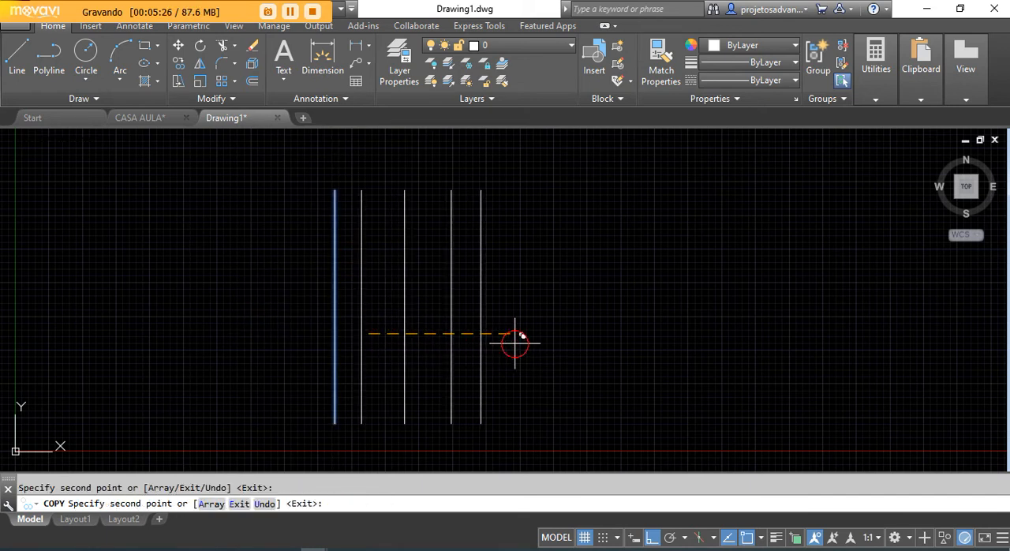
{"action": "left_click", "coordinate": [616, 344]}
{"action": "key", "text": "Escape"}
- Rotate the rightmost vertical copy so that it lies horizontally
{"action": "type", "text": "ro"}
{"action": "key", "text": "Return"}
{"action": "left_click", "coordinate": [606, 279]}
{"action": "left_click", "coordinate": [529, 322]}
{"action": "key", "text": "Return"}
{"action": "left_click", "coordinate": [584, 306]}
{"action": "left_click", "coordinate": [604, 349]}
- Move the horizontal line across the upper part of the vertical lines, with polar tracking on
{"action": "type", "text": "m"}
{"action": "key", "text": "Return"}
{"action": "left_click", "coordinate": [617, 240]}
{"action": "left_click", "coordinate": [571, 345]}
{"action": "key", "text": "Return"}
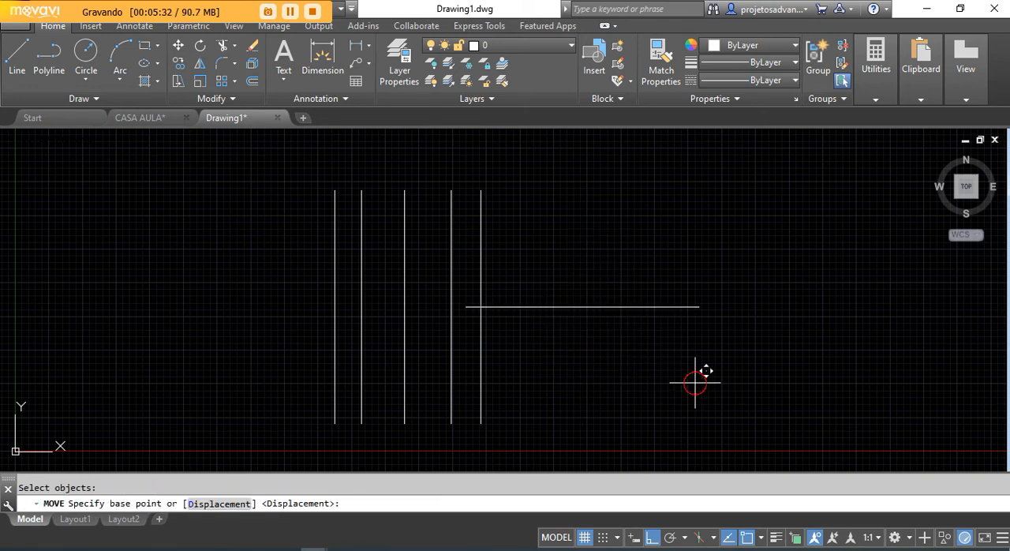
{"action": "left_click", "coordinate": [698, 373]}
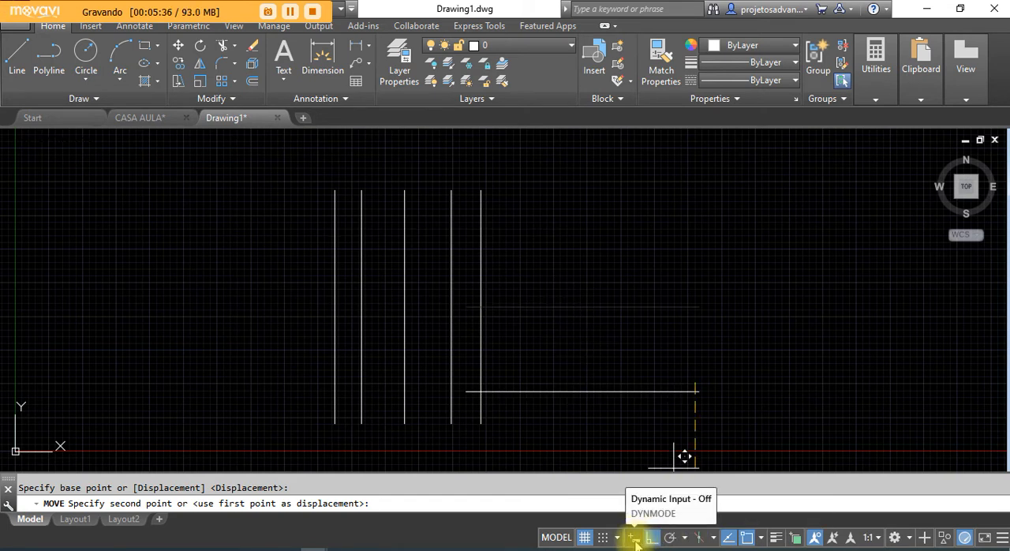
{"action": "left_click", "coordinate": [670, 538]}
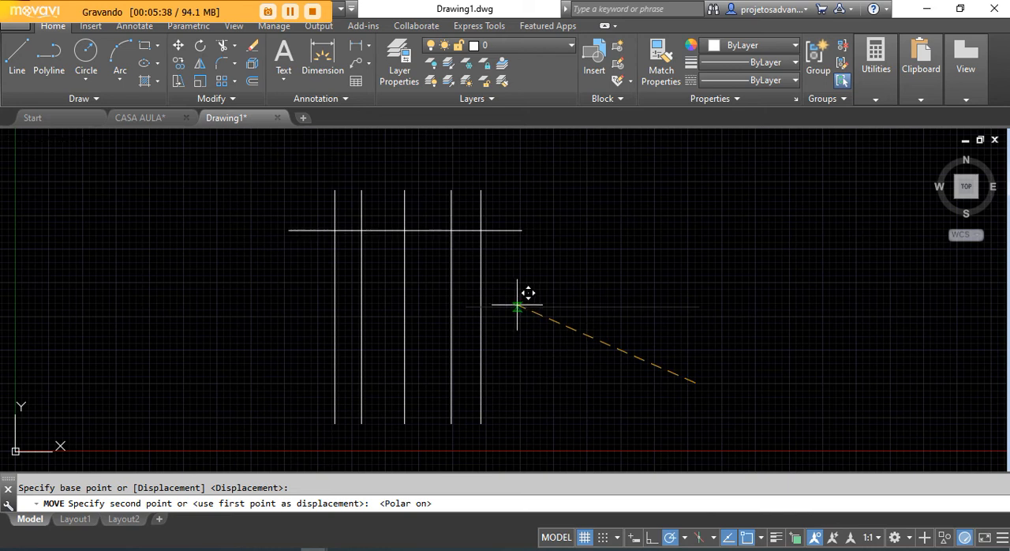
{"action": "left_click", "coordinate": [525, 292]}
- Copy the horizontal line three times downward across the vertical lines at irregular spacings
{"action": "scroll", "coordinate": [544, 260], "scroll_direction": "up", "scroll_amount": 2}
{"action": "type", "text": "co"}
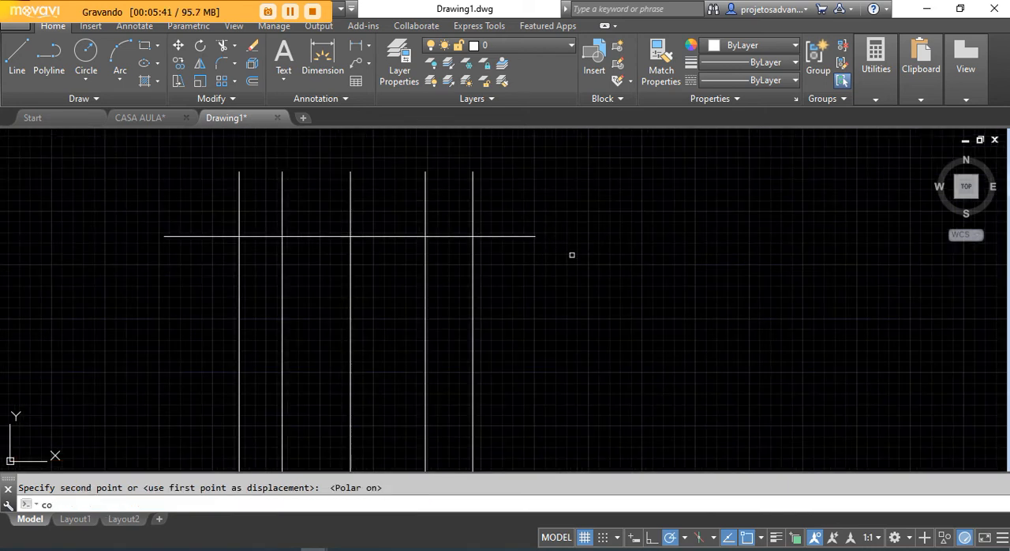
{"action": "key", "text": "Return"}
{"action": "left_click", "coordinate": [550, 207]}
{"action": "left_click", "coordinate": [493, 256]}
{"action": "right_click", "coordinate": [528, 293]}
{"action": "left_click", "coordinate": [551, 268]}
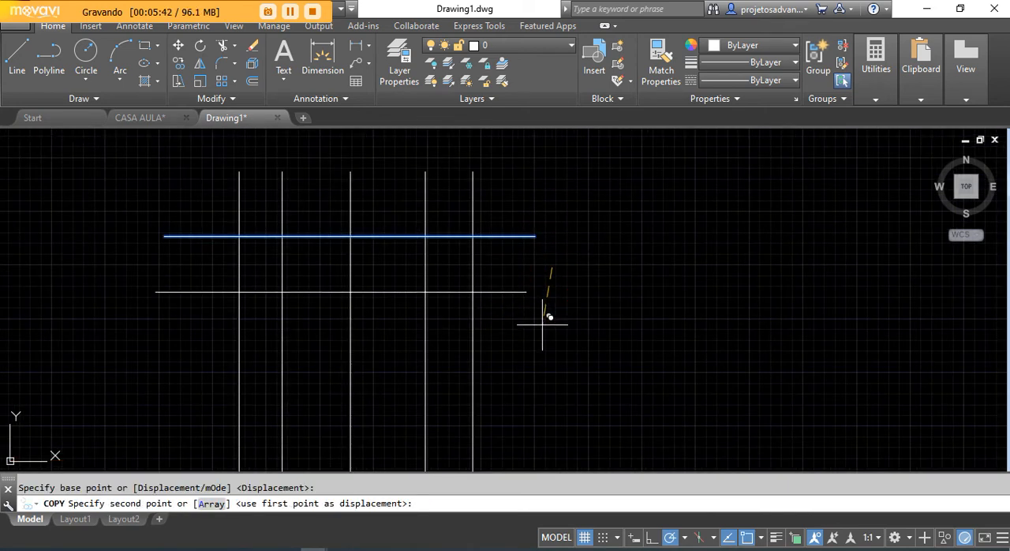
{"action": "left_click", "coordinate": [551, 317]}
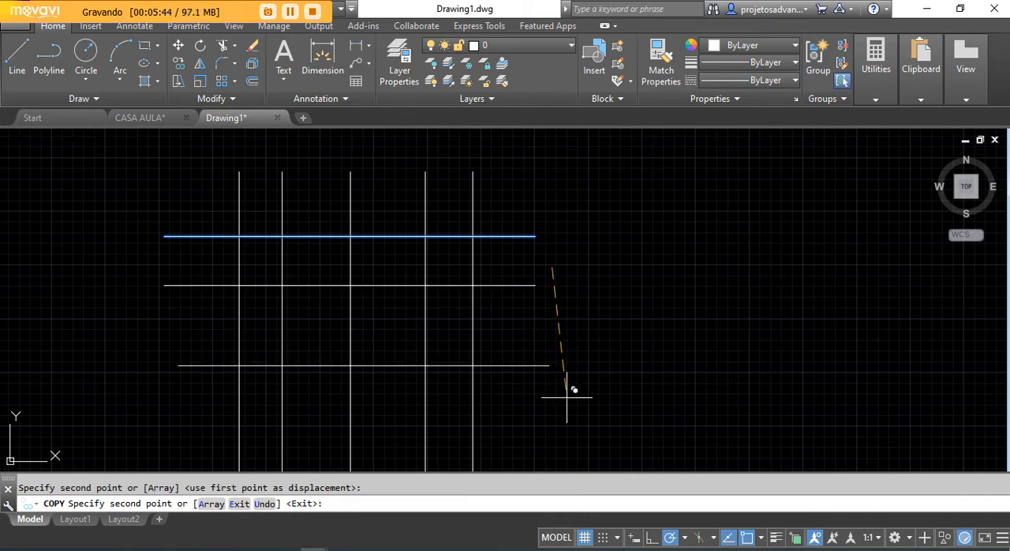
{"action": "middle_click_drag", "start_coordinate": [562, 387], "coordinate": [560, 307]}
{"action": "left_click", "coordinate": [563, 359]}
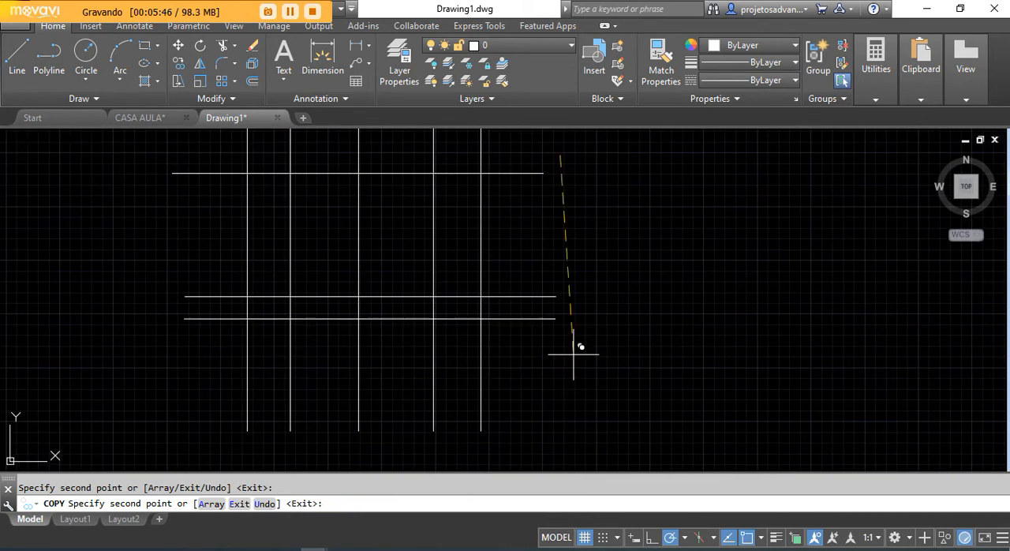
{"action": "key", "text": "Escape"}
{"action": "scroll", "coordinate": [610, 326], "scroll_direction": "down", "scroll_amount": 4}
{"action": "scroll", "coordinate": [610, 326], "scroll_direction": "up", "scroll_amount": 2}
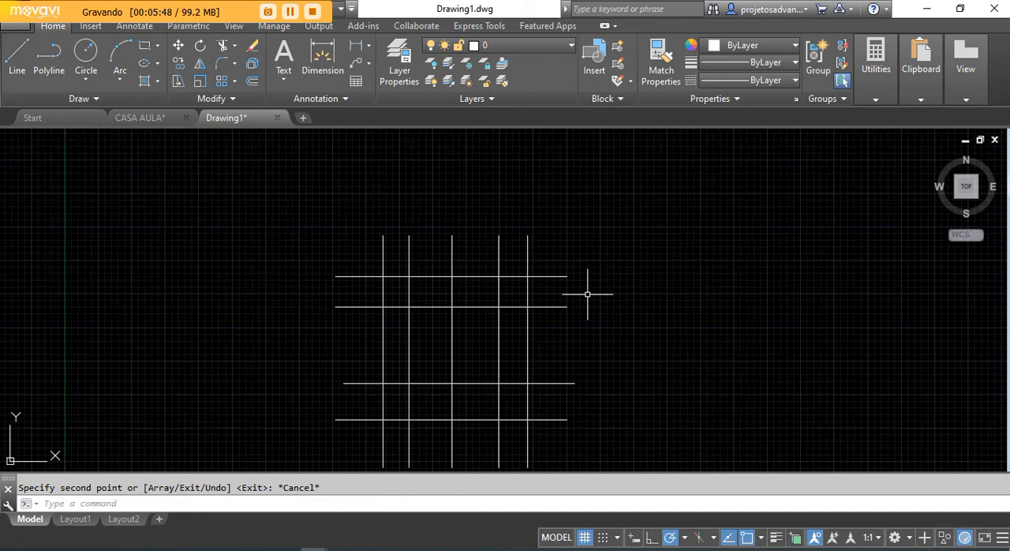
{"action": "scroll", "coordinate": [514, 261], "scroll_direction": "up", "scroll_amount": 1}
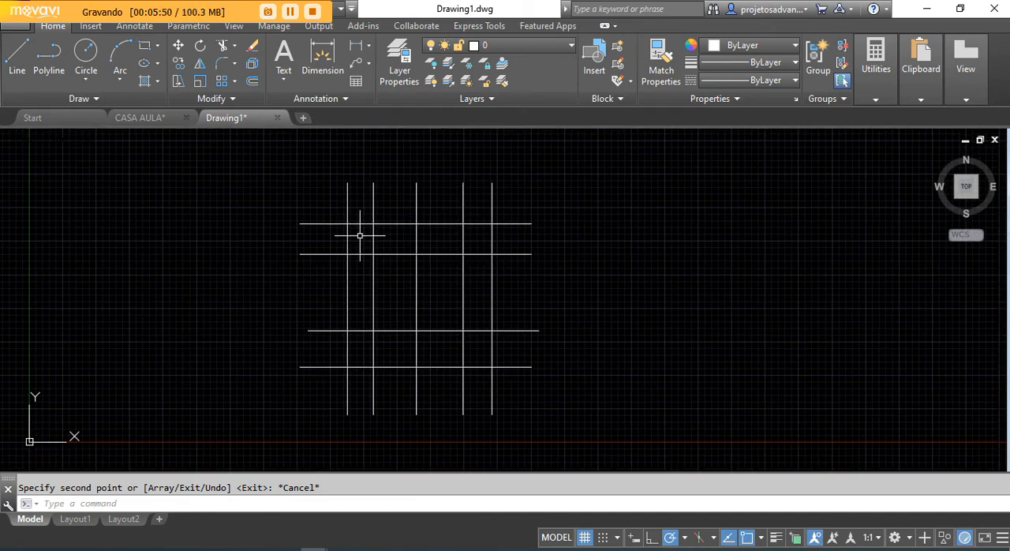
{"action": "scroll", "coordinate": [491, 241], "scroll_direction": "up", "scroll_amount": 2}
{"action": "scroll", "coordinate": [489, 244], "scroll_direction": "down", "scroll_amount": 2}
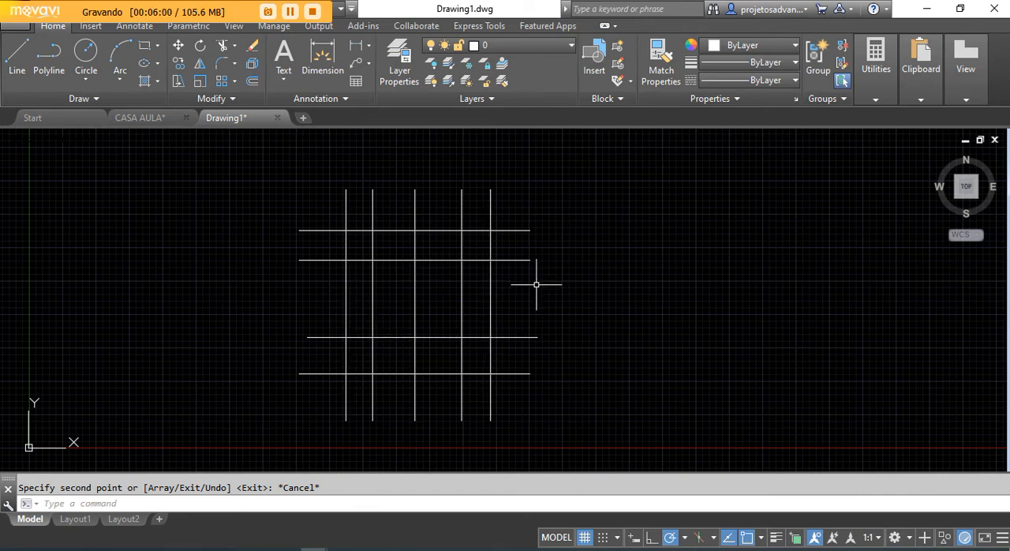
{"action": "middle_click_drag", "start_coordinate": [576, 311], "coordinate": [584, 312]}
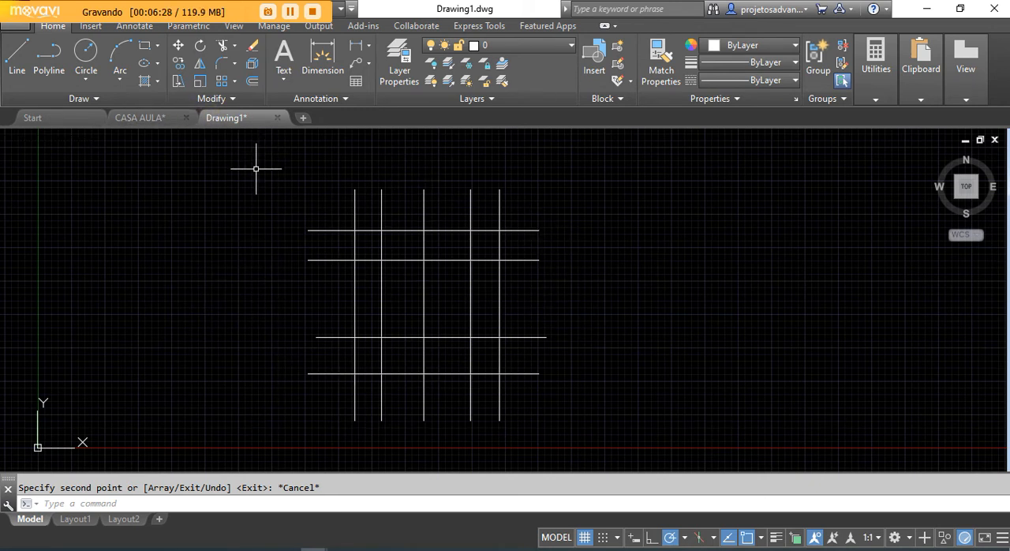
- Using the rightmost vertical as cutting edge, trim the second horizontal on its left side and the third horizontal on its right side
{"action": "left_click", "coordinate": [224, 49]}
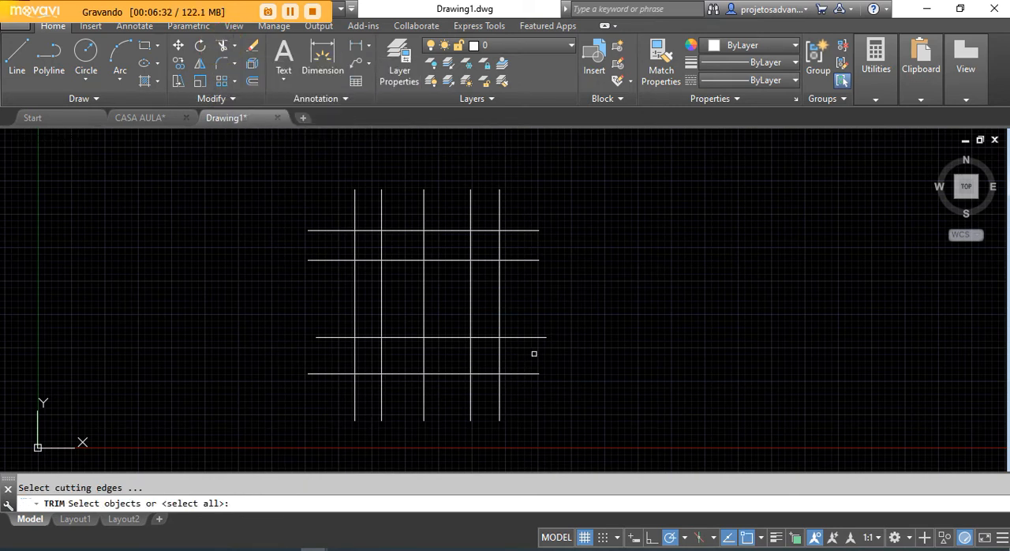
{"action": "left_click", "coordinate": [499, 297]}
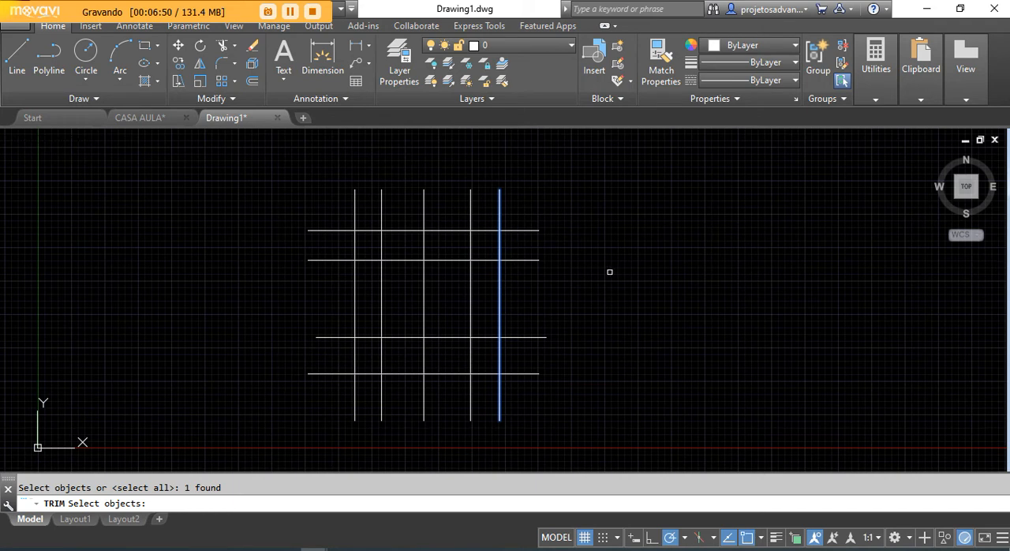
{"action": "key", "text": "Return"}
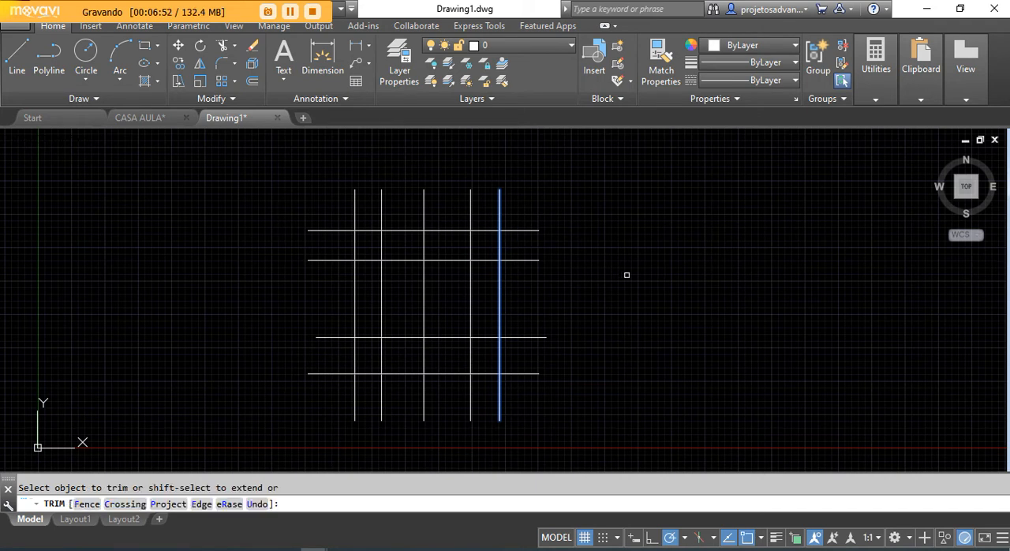
{"action": "scroll", "coordinate": [464, 260], "scroll_direction": "up", "scroll_amount": 2}
{"action": "left_click", "coordinate": [490, 254]}
{"action": "left_click", "coordinate": [490, 256]}
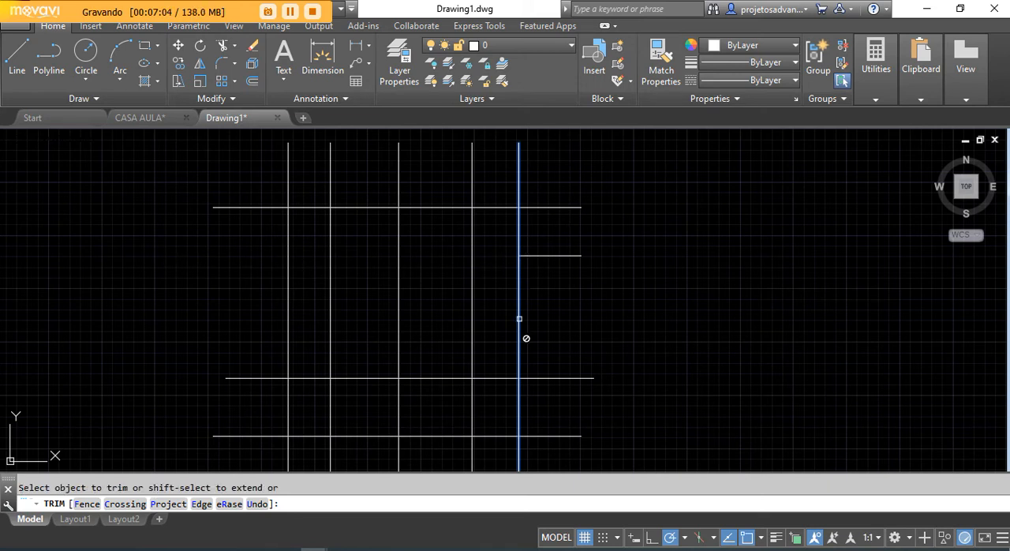
{"action": "left_click", "coordinate": [554, 378]}
{"action": "key", "text": "Return"}
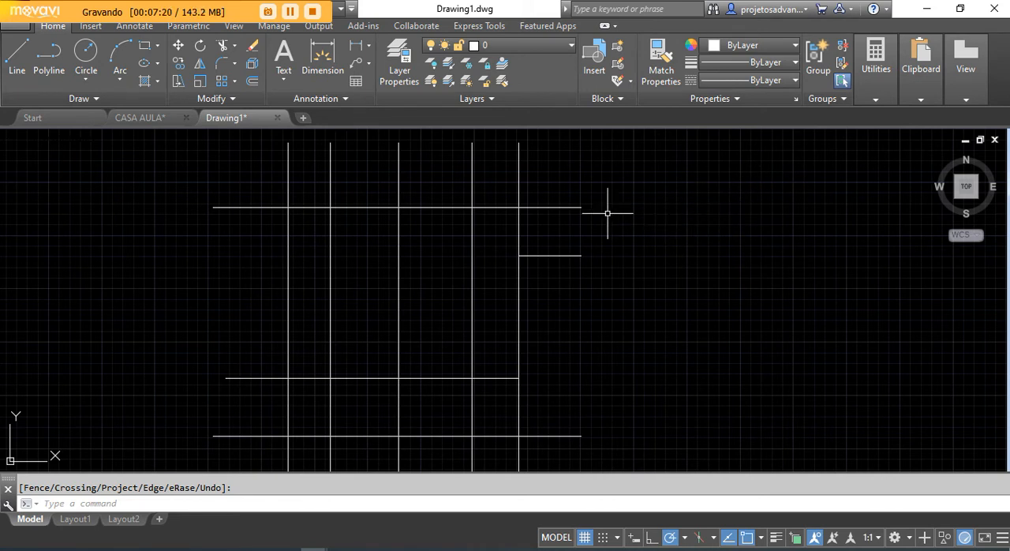
- Trim the leftmost vertical line between the top and third horizontal lines, using those two as cutting edges
{"action": "left_click", "coordinate": [221, 46]}
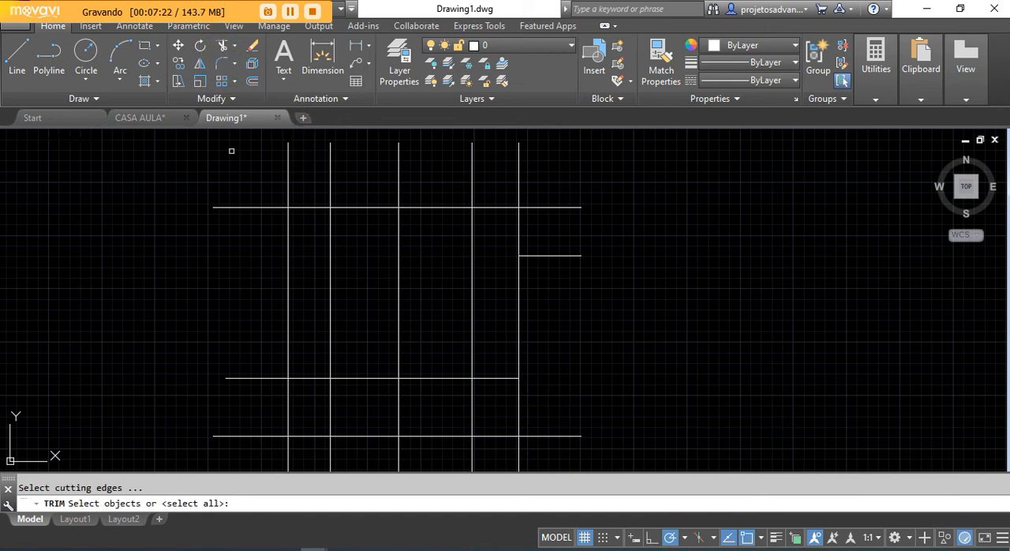
{"action": "left_click", "coordinate": [263, 208]}
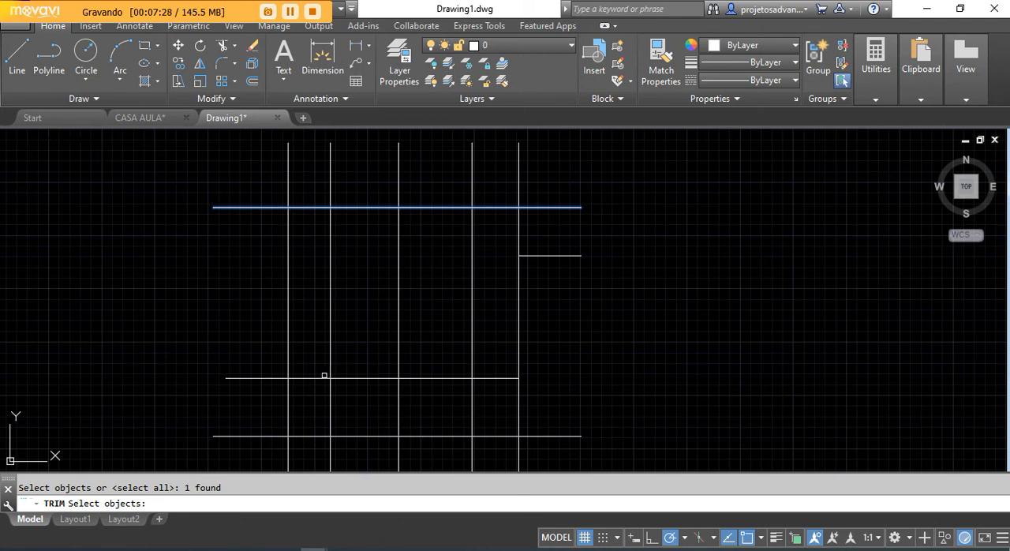
{"action": "left_click", "coordinate": [302, 377]}
{"action": "key", "text": "Return"}
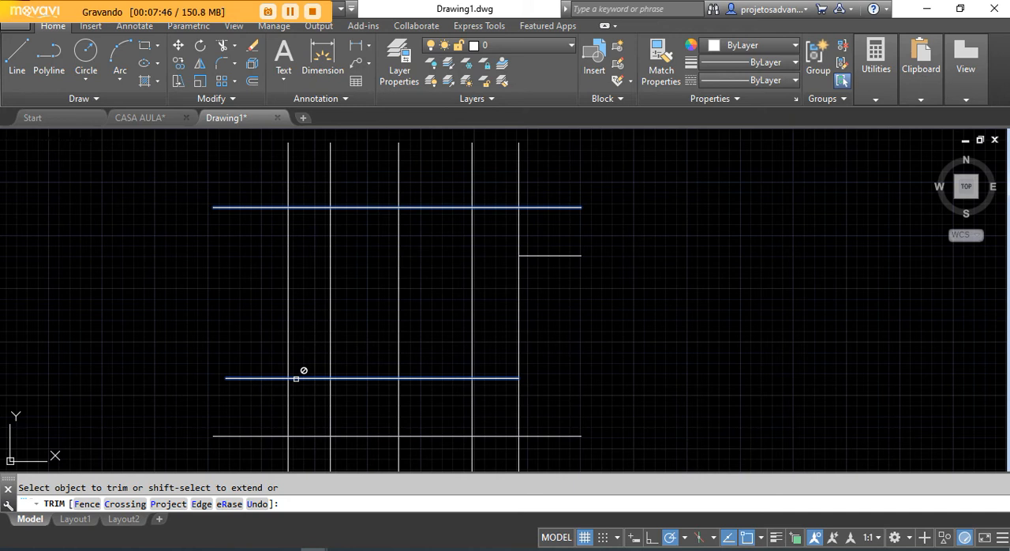
{"action": "left_click", "coordinate": [288, 273]}
{"action": "key", "text": "Return"}
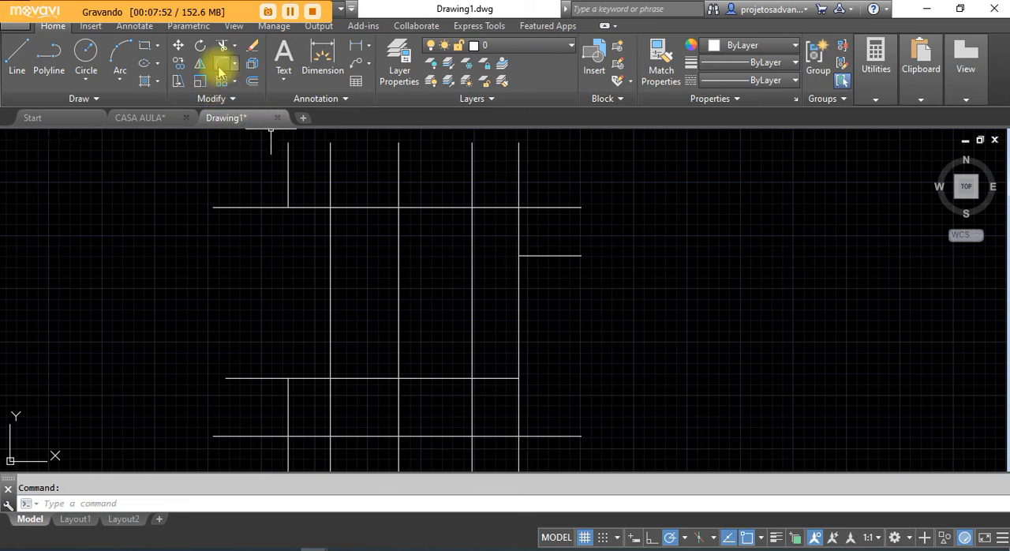
- Trim the middle vertical line between the top and lowest horizontal lines, using those two as cutting edges
{"action": "left_click", "coordinate": [220, 44]}
{"action": "left_click", "coordinate": [353, 208]}
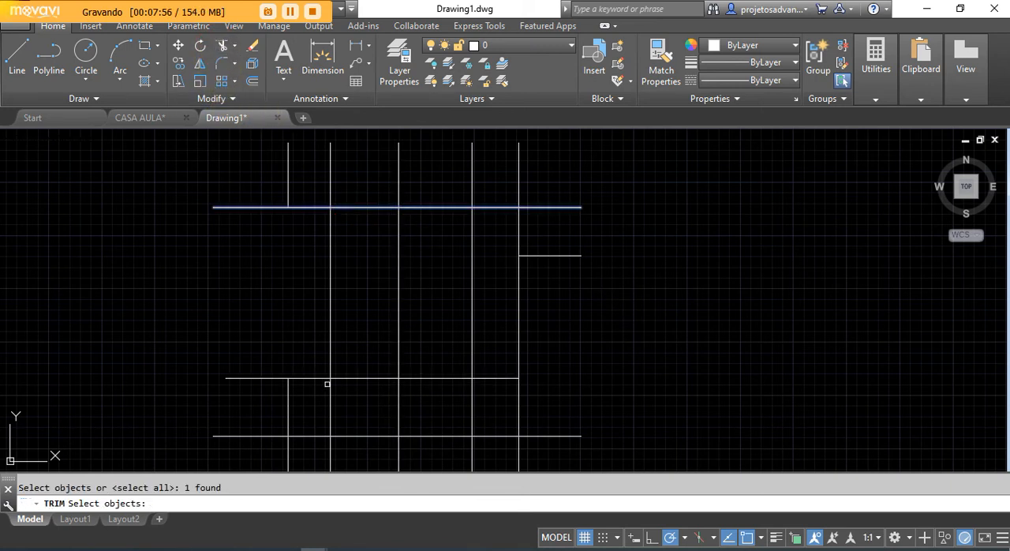
{"action": "left_click", "coordinate": [354, 435]}
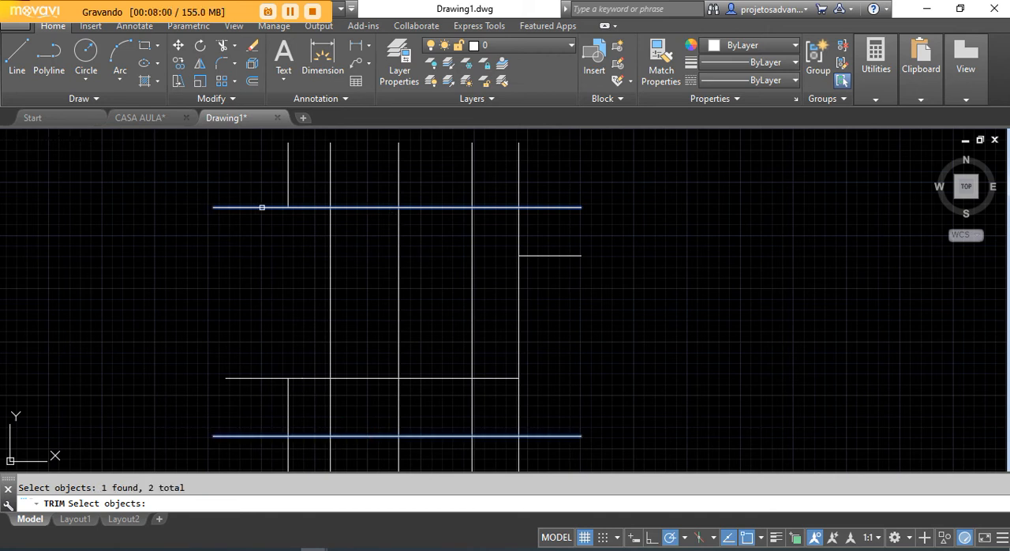
{"action": "key", "text": "Return"}
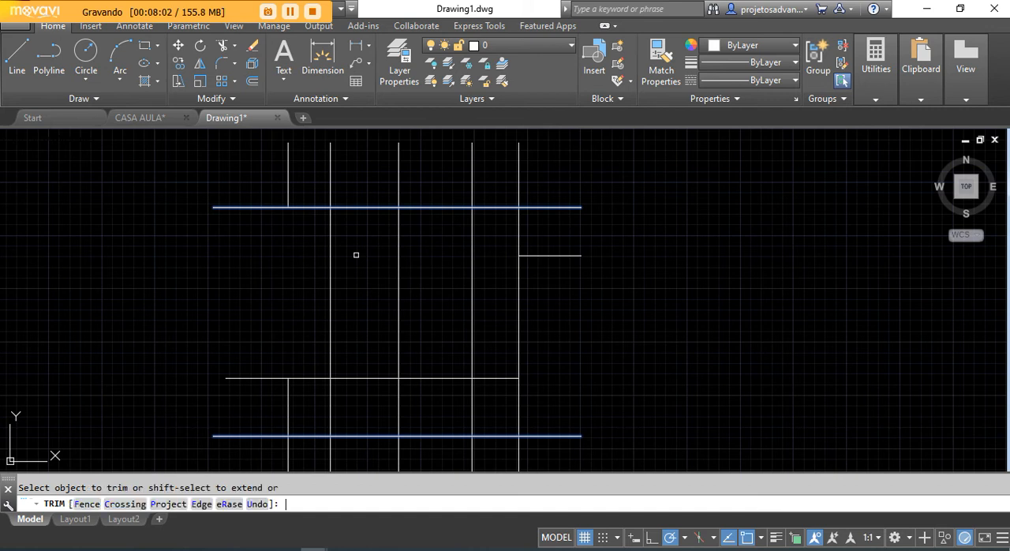
{"action": "left_click", "coordinate": [397, 259]}
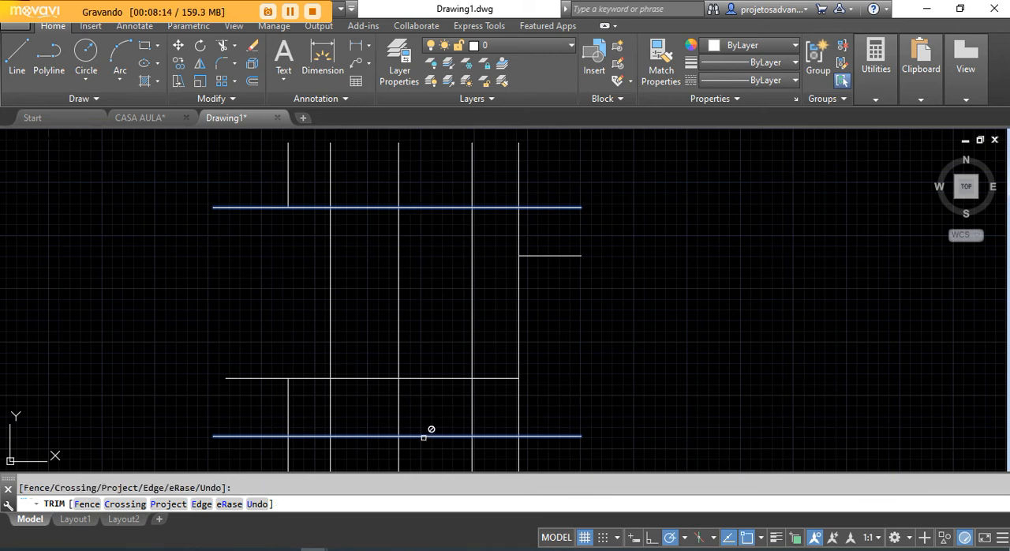
{"action": "left_click", "coordinate": [399, 318]}
{"action": "left_click", "coordinate": [399, 316]}
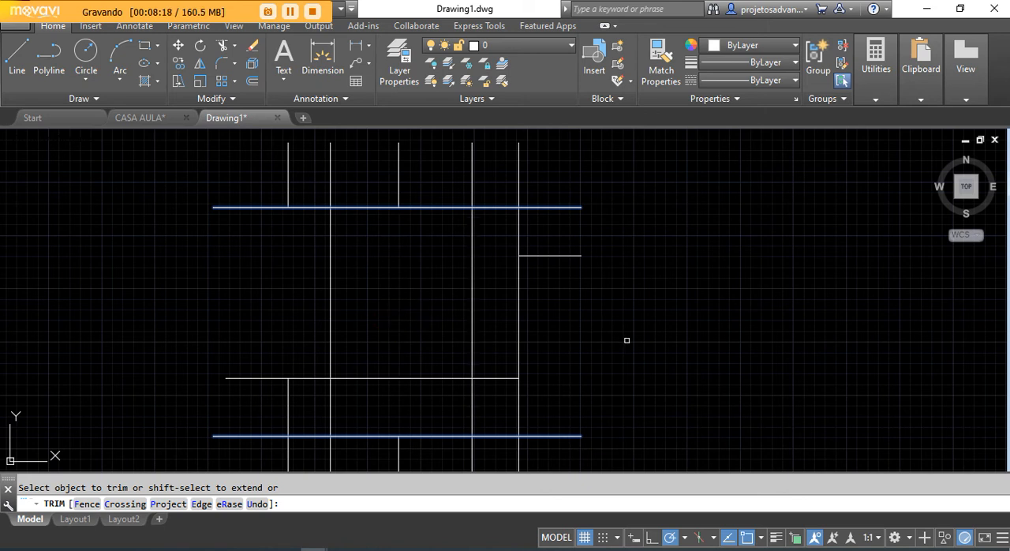
{"action": "scroll", "coordinate": [521, 252], "scroll_direction": "down", "scroll_amount": 2}
{"action": "right_click", "coordinate": [575, 281]}
{"action": "left_click", "coordinate": [601, 289]}
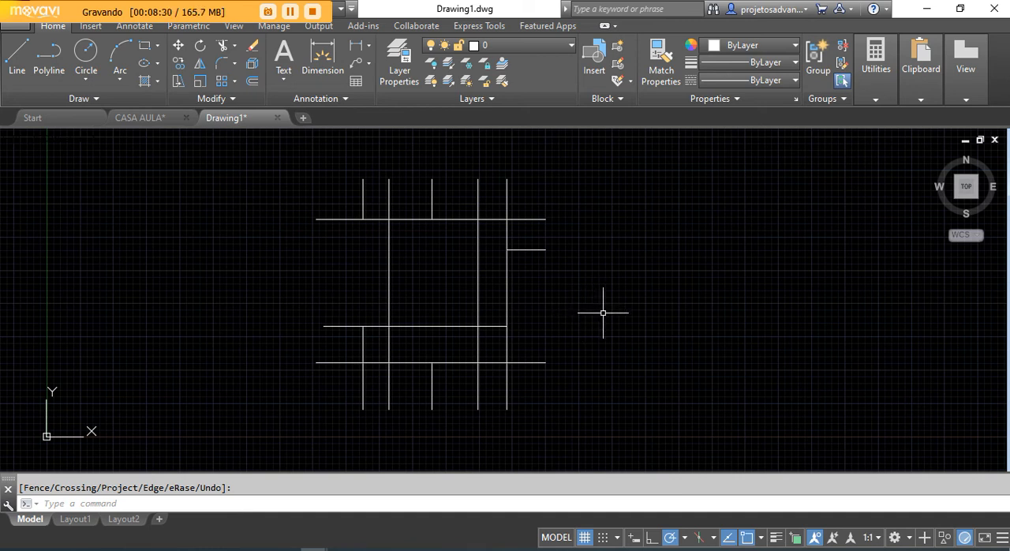
- With all lines as cutting edges, trim the second vertical between the lower horizontals and two inner segments of the lowest horizontal
{"action": "left_click", "coordinate": [223, 46]}
{"action": "key", "text": "Return"}
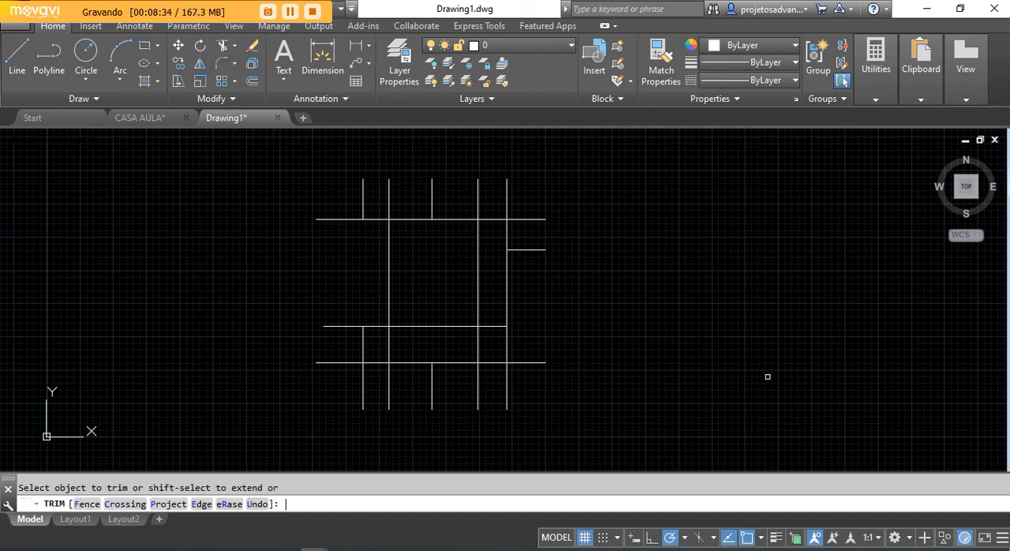
{"action": "left_click", "coordinate": [388, 340]}
{"action": "left_click", "coordinate": [495, 362]}
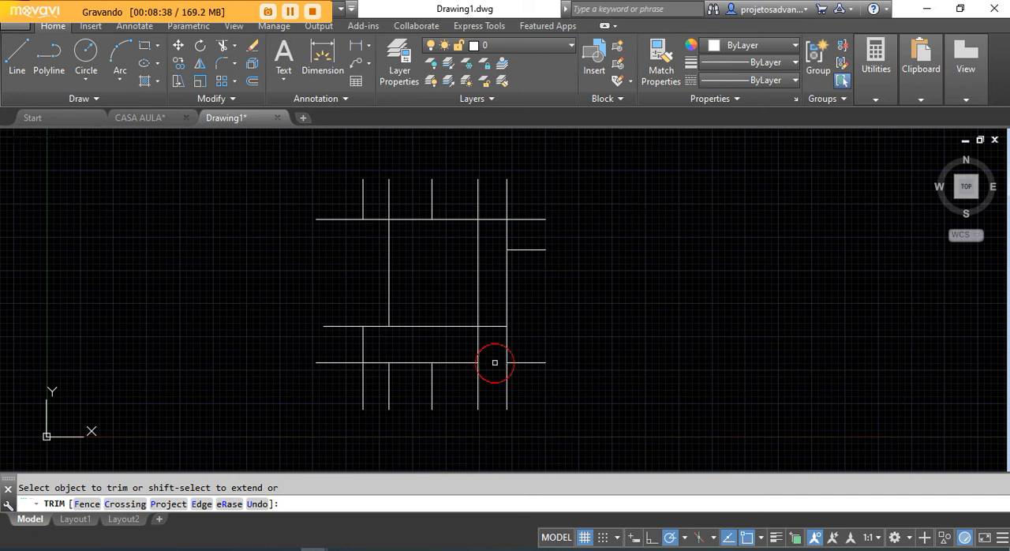
{"action": "left_click", "coordinate": [407, 362]}
- Trim the leftmost vertical's segment between the two lower horizontal lines, undoing the trial trims made first
{"action": "scroll", "coordinate": [381, 417], "scroll_direction": "up", "scroll_amount": 2}
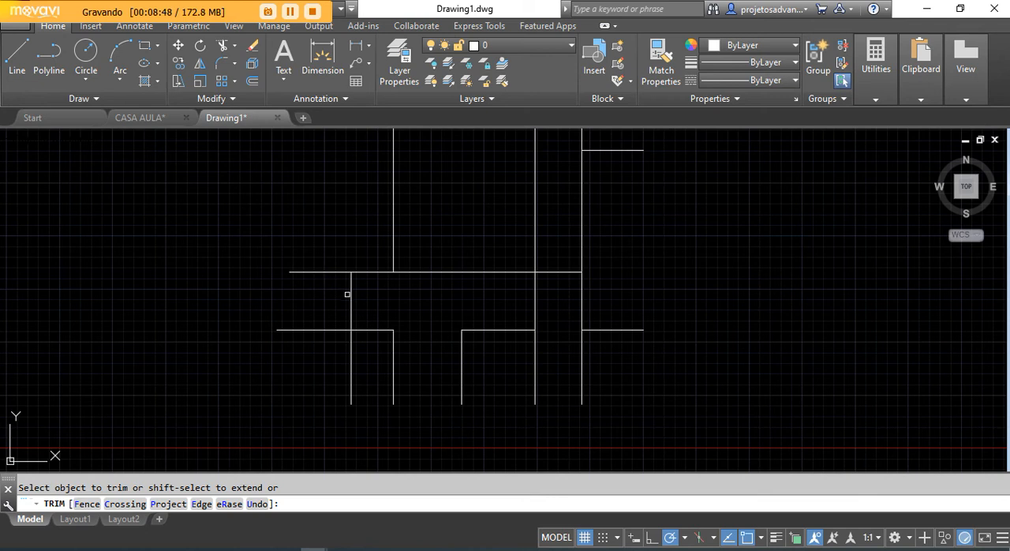
{"action": "left_click", "coordinate": [350, 382]}
{"action": "key", "text": "ctrl+z"}
{"action": "left_click", "coordinate": [350, 298]}
{"action": "key", "text": "ctrl+z"}
{"action": "left_click", "coordinate": [352, 308]}
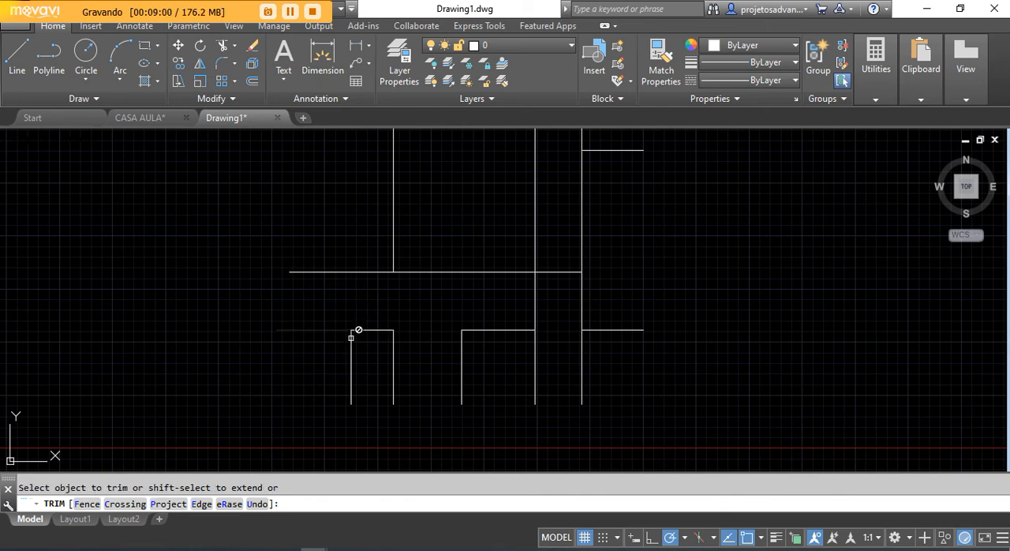
{"action": "left_click", "coordinate": [352, 330]}
{"action": "left_click_drag", "start_coordinate": [352, 358], "coordinate": [389, 403]}
{"action": "left_click", "coordinate": [325, 371]}
{"action": "left_click", "coordinate": [301, 368]}
- Trim the top horizontal between the second and third verticals, and the rightmost vertical between the top horizontal and the short stub below
{"action": "scroll", "coordinate": [363, 319], "scroll_direction": "down", "scroll_amount": 2}
{"action": "left_click", "coordinate": [418, 180]}
{"action": "left_click", "coordinate": [378, 236]}
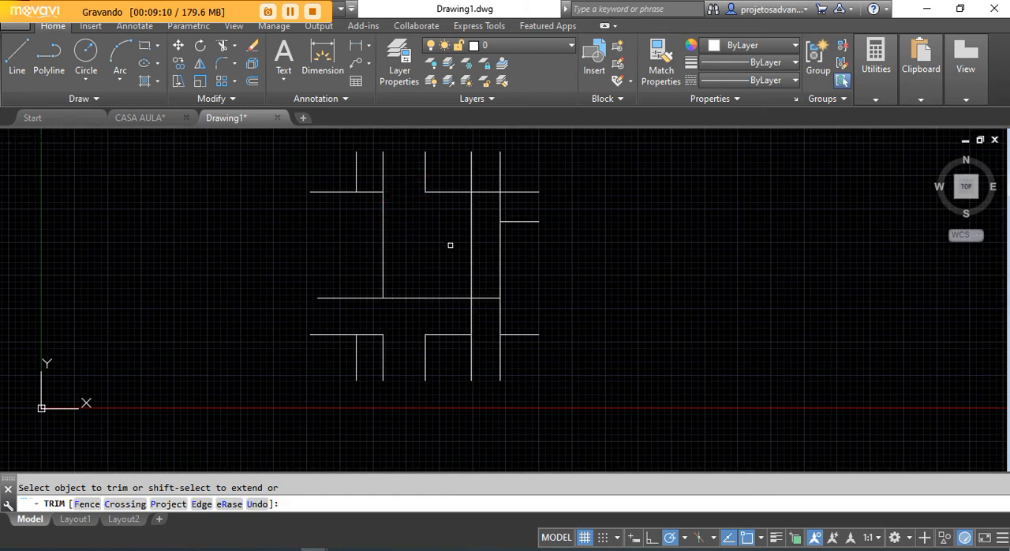
{"action": "scroll", "coordinate": [531, 201], "scroll_direction": "up", "scroll_amount": 2}
{"action": "left_click", "coordinate": [509, 198]}
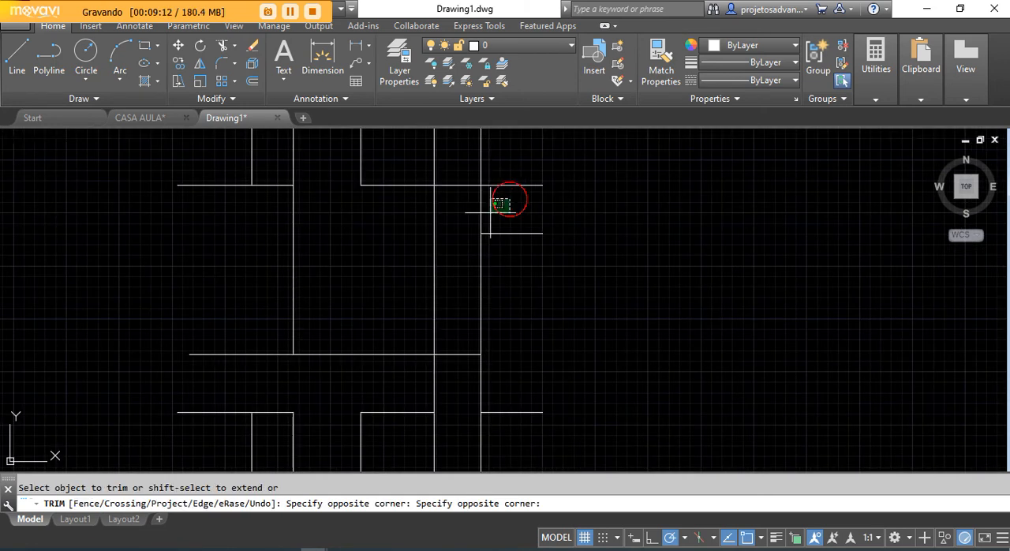
{"action": "left_click", "coordinate": [465, 207]}
{"action": "right_click", "coordinate": [466, 215]}
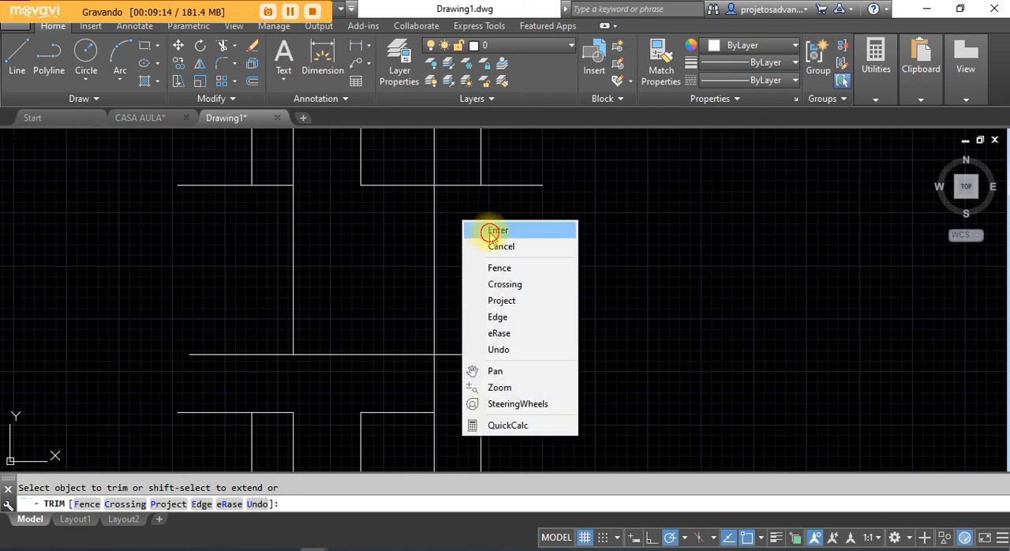
{"action": "left_click", "coordinate": [474, 220]}
{"action": "scroll", "coordinate": [389, 236], "scroll_direction": "down", "scroll_amount": 2}
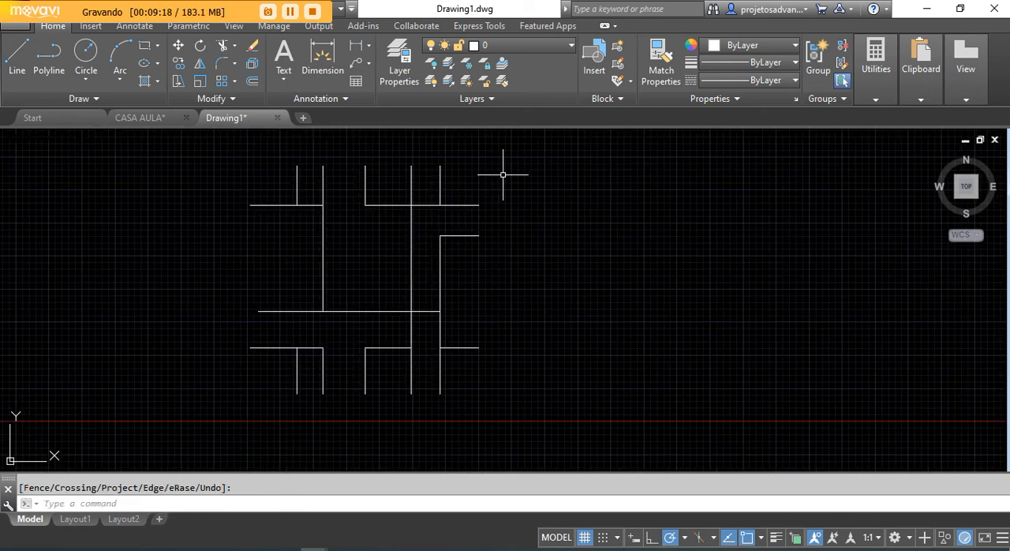
- Select the whole practice grid with a crossing window and erase it
{"action": "left_click", "coordinate": [525, 163]}
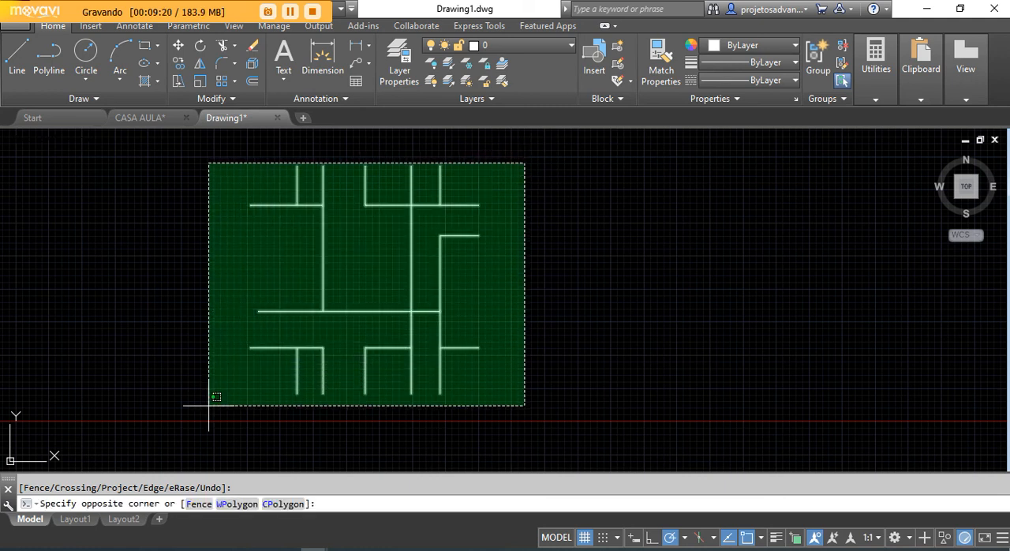
{"action": "left_click", "coordinate": [180, 414]}
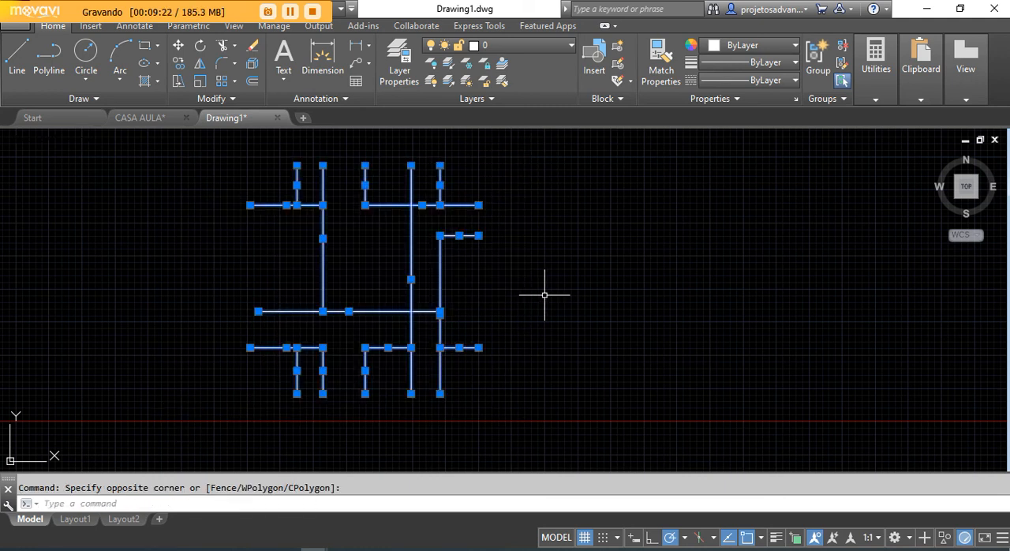
{"action": "left_click", "coordinate": [253, 49]}
- Switch back to the CASA AULA drawing and zoom in on the upper-right room of the wall lines
{"action": "left_click", "coordinate": [178, 120]}
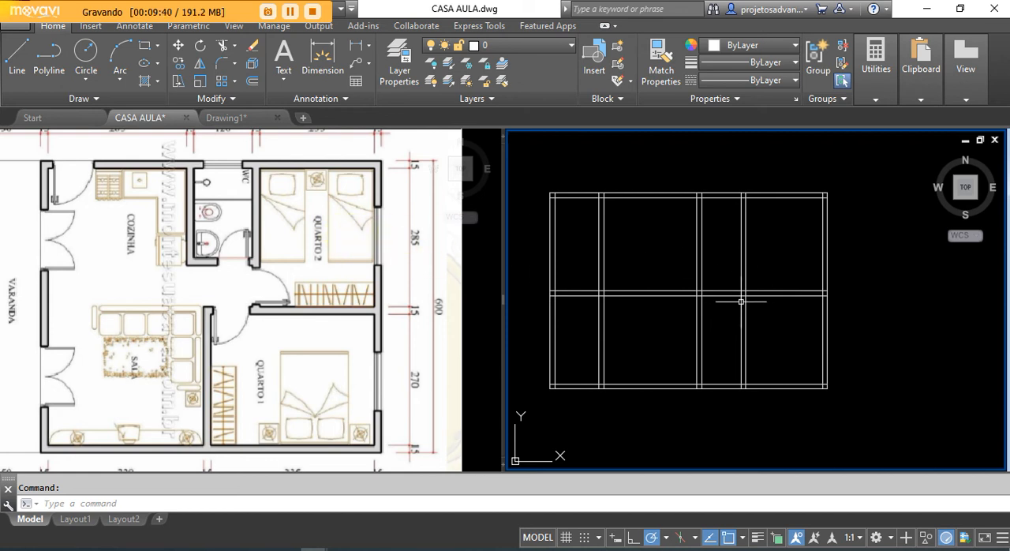
{"action": "scroll", "coordinate": [830, 191], "scroll_direction": "up", "scroll_amount": 2}
{"action": "scroll", "coordinate": [830, 190], "scroll_direction": "up", "scroll_amount": 2}
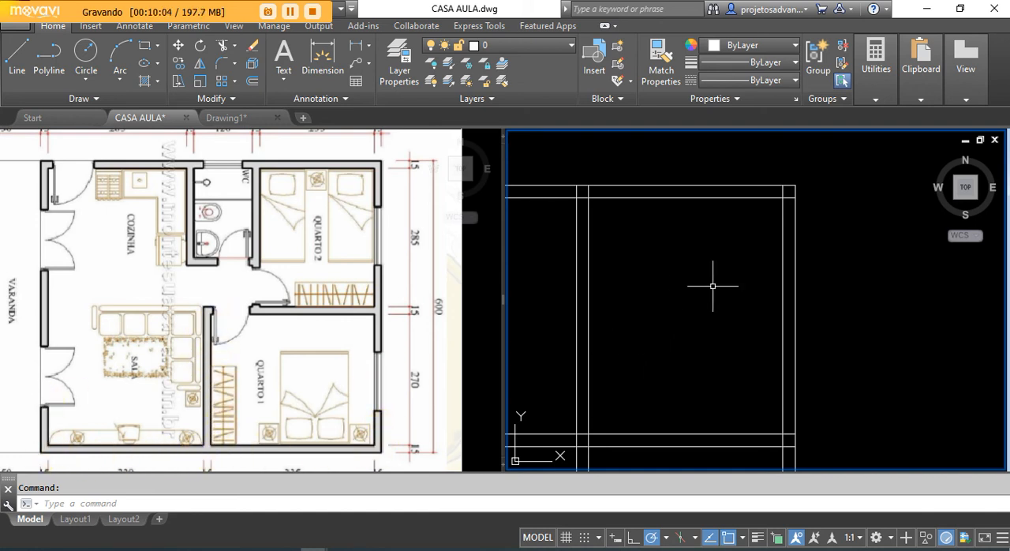
- Examine the upper-right wall corner in the drawing and compare it with the same corner in the reference plan
{"action": "scroll", "coordinate": [800, 175], "scroll_direction": "up", "scroll_amount": 4}
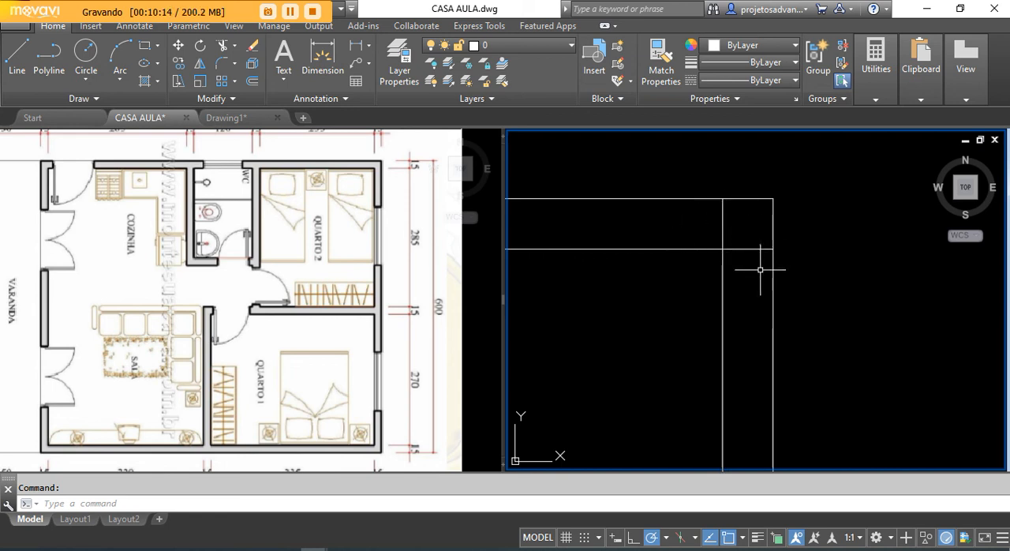
{"action": "scroll", "coordinate": [770, 210], "scroll_direction": "down", "scroll_amount": 1}
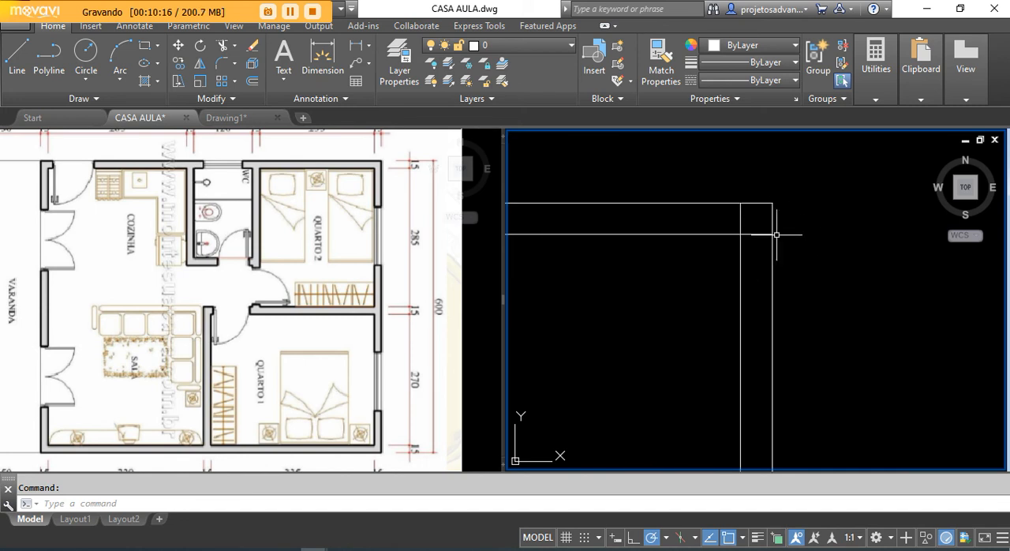
{"action": "scroll", "coordinate": [755, 239], "scroll_direction": "down", "scroll_amount": 1}
{"action": "scroll", "coordinate": [703, 230], "scroll_direction": "down", "scroll_amount": 3}
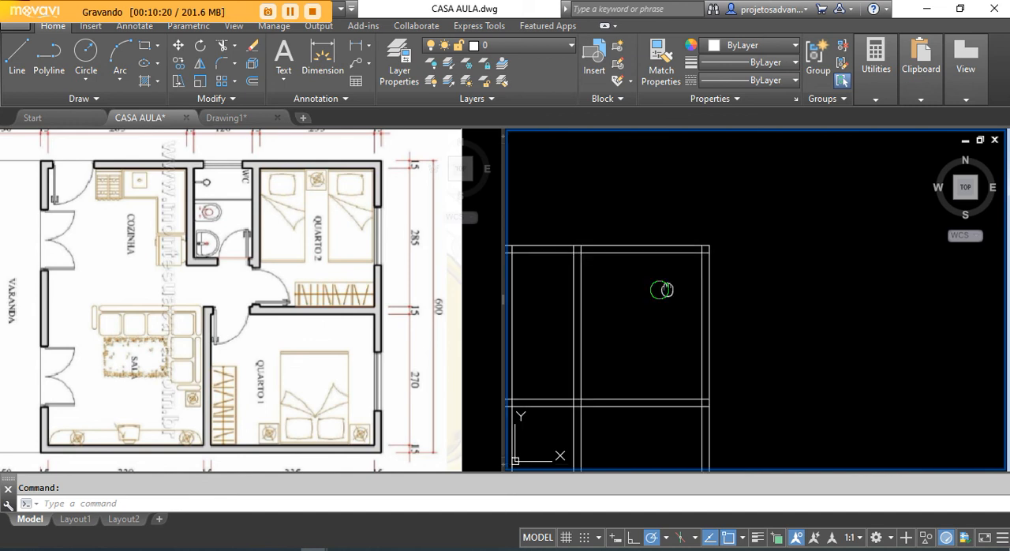
{"action": "middle_click_drag", "start_coordinate": [659, 288], "coordinate": [704, 289]}
{"action": "left_click", "coordinate": [374, 205]}
{"action": "middle_click_drag", "start_coordinate": [354, 173], "coordinate": [369, 259]}
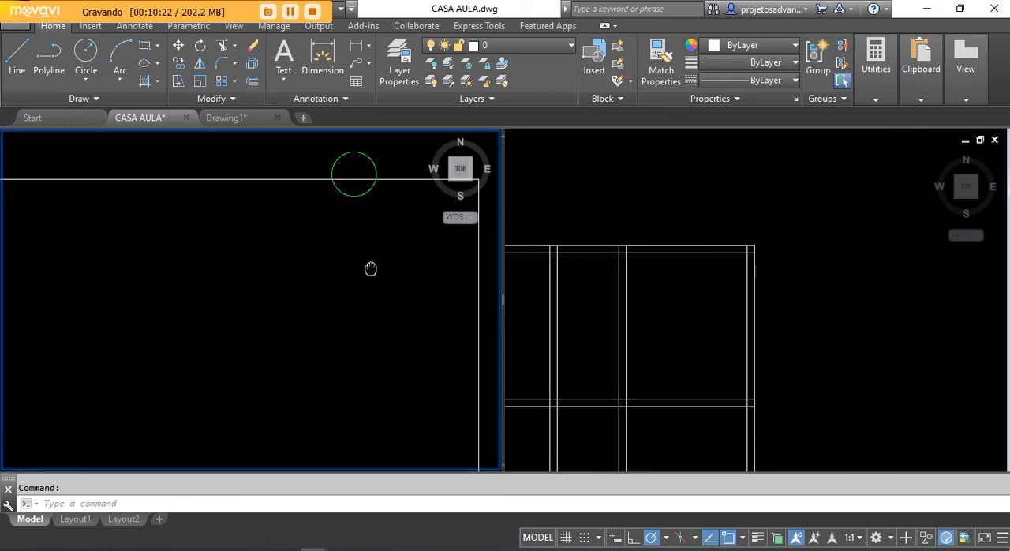
{"action": "scroll", "coordinate": [369, 268], "scroll_direction": "up", "scroll_amount": 5}
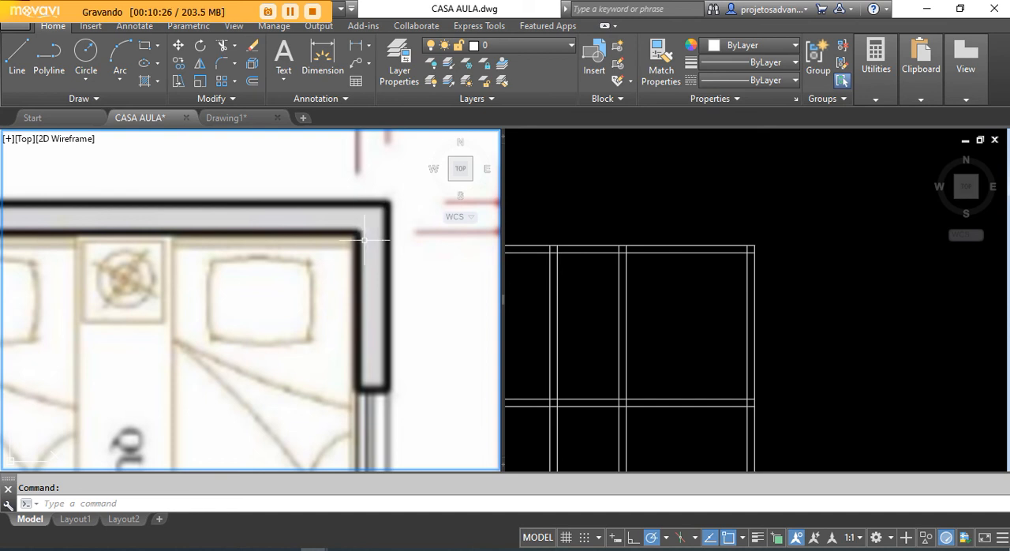
- Trim the upper inner horizontal line where it passes the right wall's inner vertical, using that vertical as the cutting edge
{"action": "left_click", "coordinate": [703, 286]}
{"action": "scroll", "coordinate": [735, 266], "scroll_direction": "up", "scroll_amount": 3}
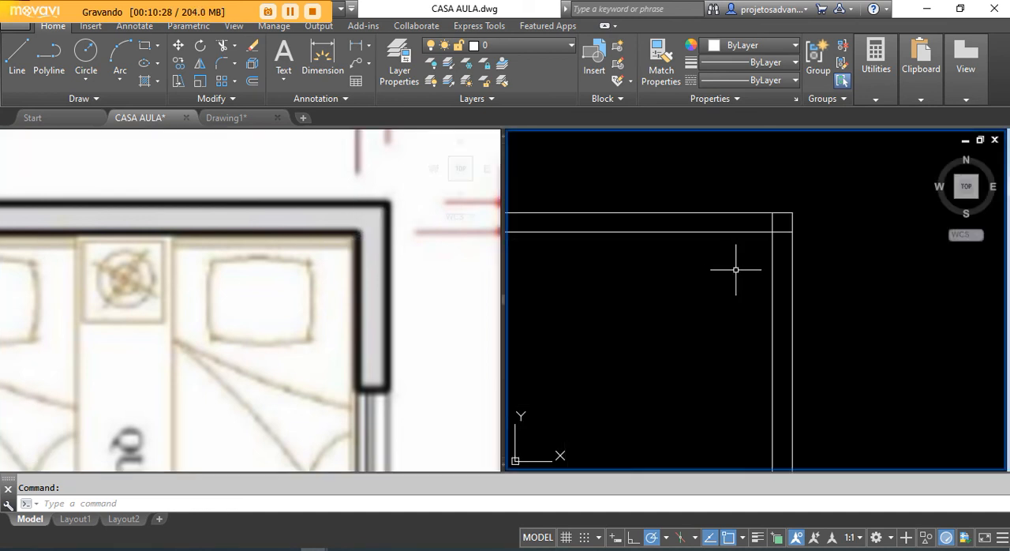
{"action": "scroll", "coordinate": [726, 264], "scroll_direction": "up", "scroll_amount": 2}
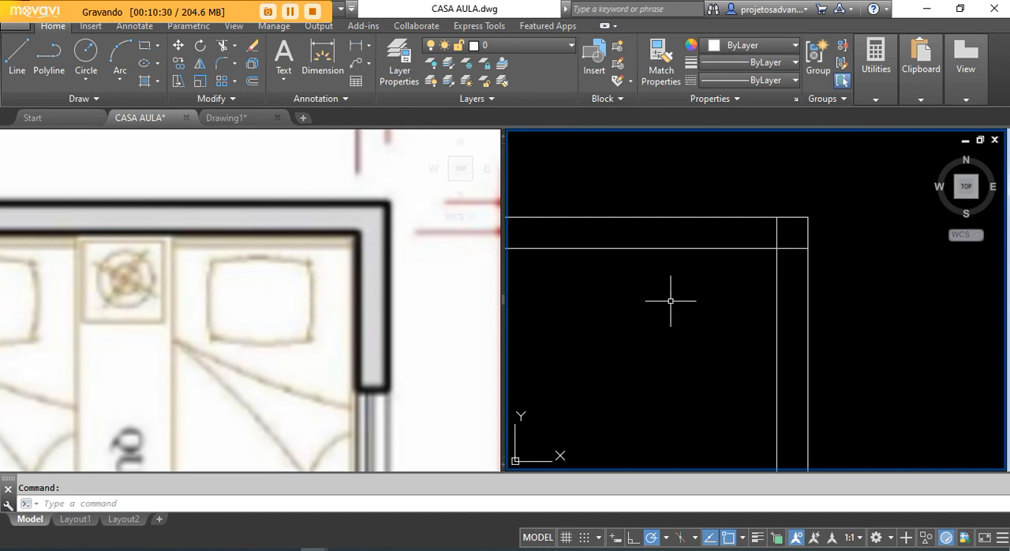
{"action": "middle_click_drag", "start_coordinate": [686, 313], "coordinate": [694, 299]}
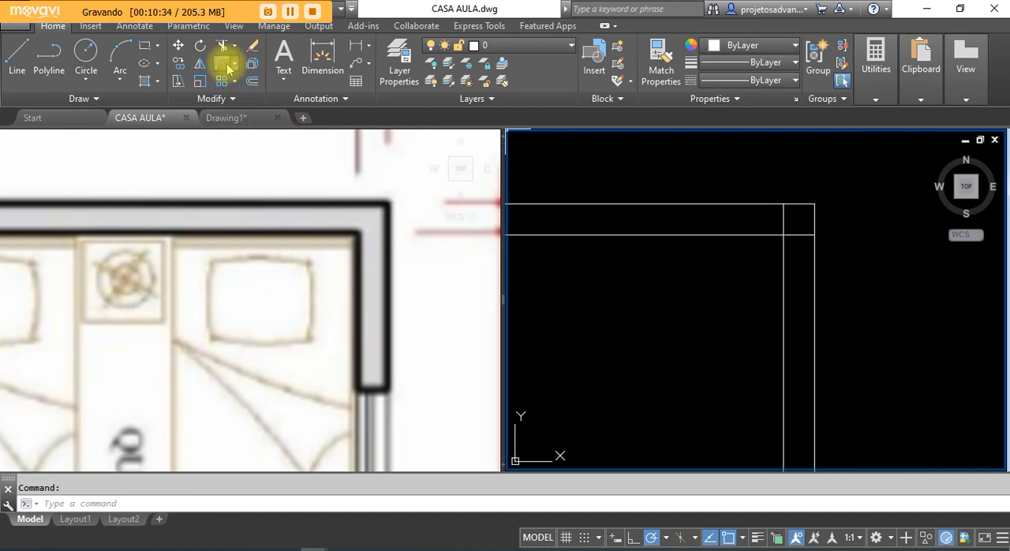
{"action": "left_click", "coordinate": [224, 44]}
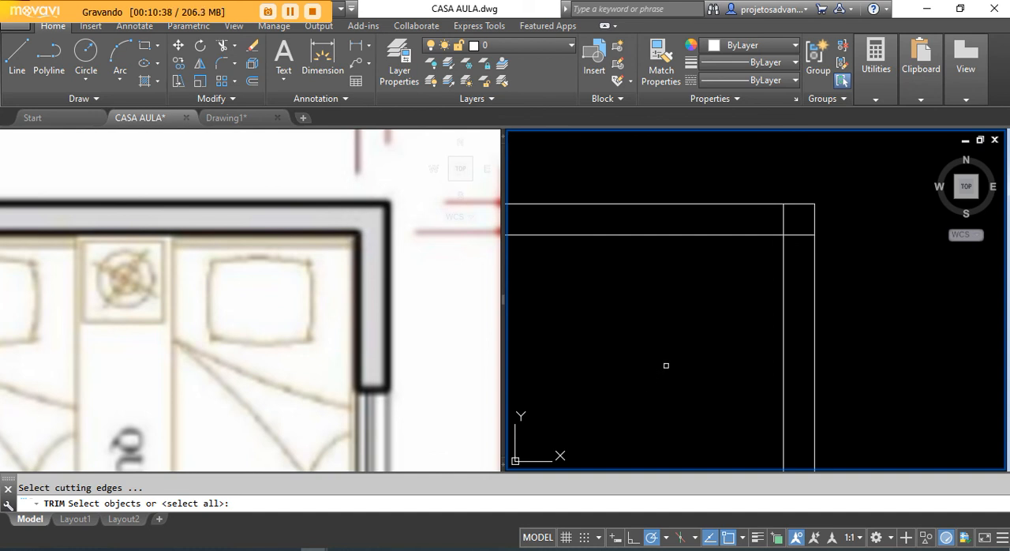
{"action": "left_click", "coordinate": [784, 290]}
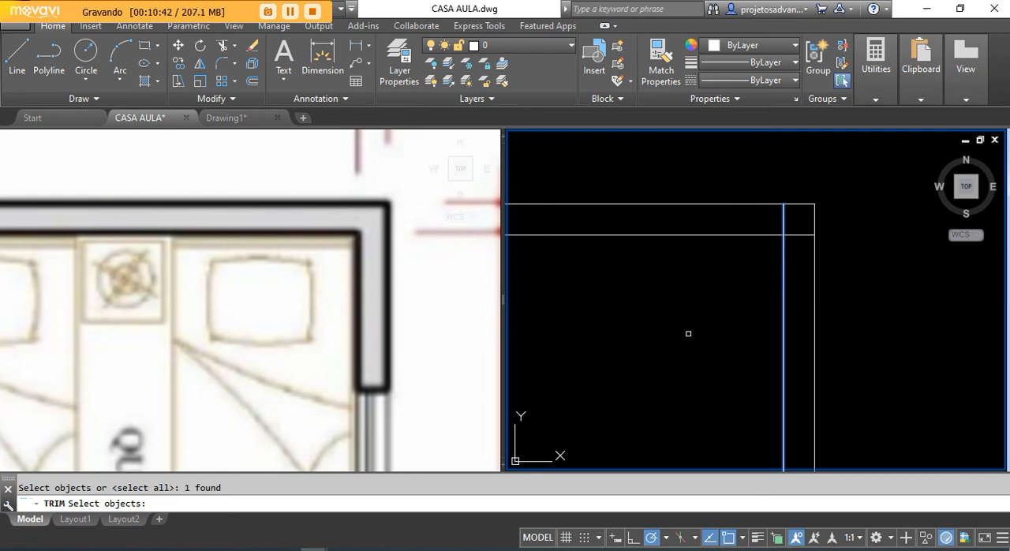
{"action": "key", "text": "Return"}
{"action": "left_click", "coordinate": [803, 234]}
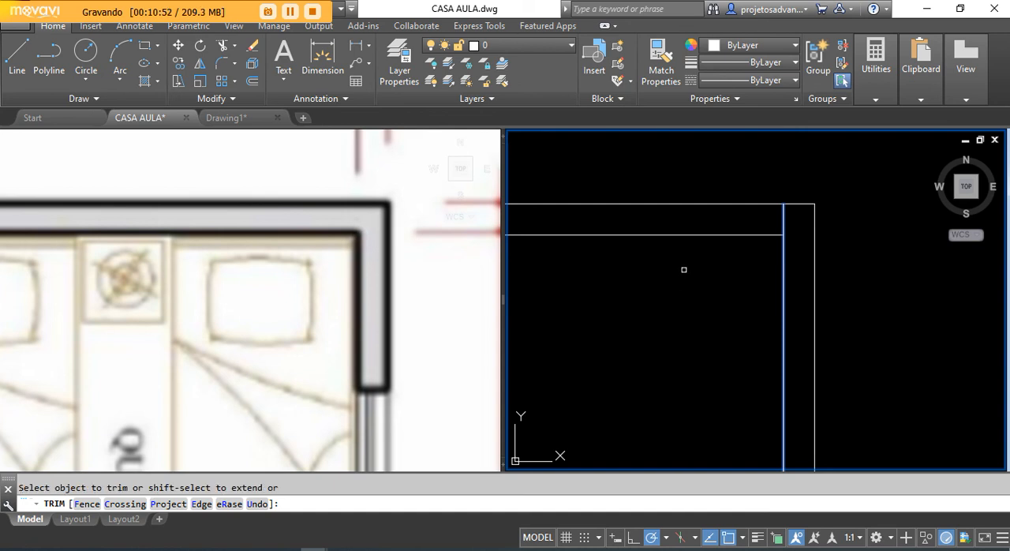
{"action": "key", "text": "Escape"}
{"action": "scroll", "coordinate": [684, 190], "scroll_direction": "down", "scroll_amount": 2}
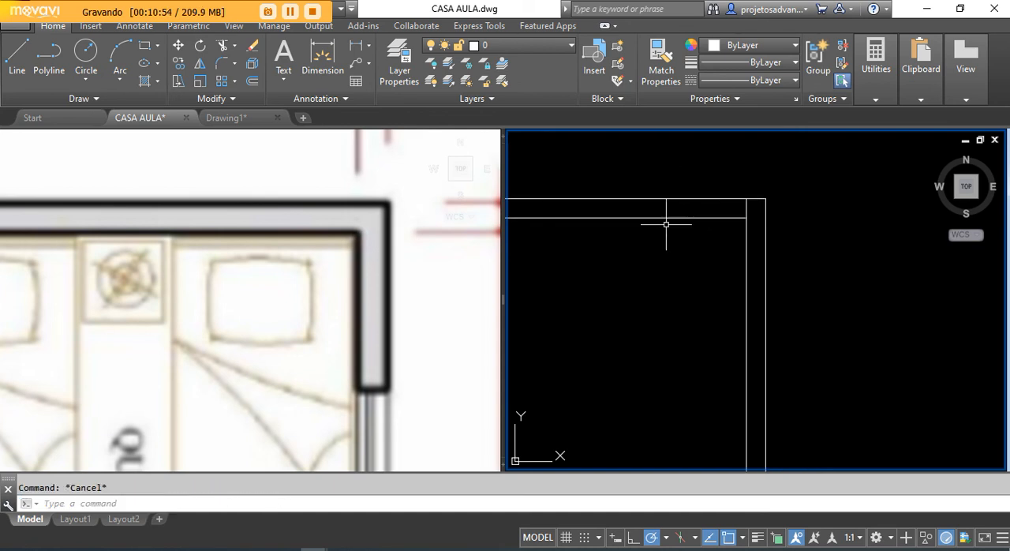
- Start Trim with all objects as cutting edges and trim the right wall's inner vertical above the upper inner horizontal line
{"action": "left_click", "coordinate": [224, 45]}
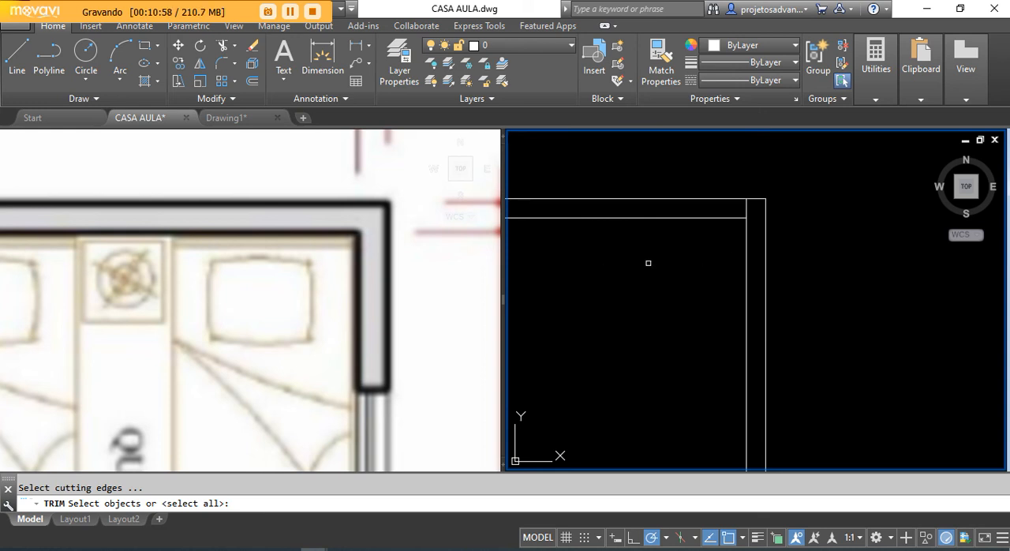
{"action": "key", "text": "Return"}
{"action": "scroll", "coordinate": [760, 184], "scroll_direction": "down", "scroll_amount": 2}
{"action": "scroll", "coordinate": [747, 211], "scroll_direction": "up", "scroll_amount": 3}
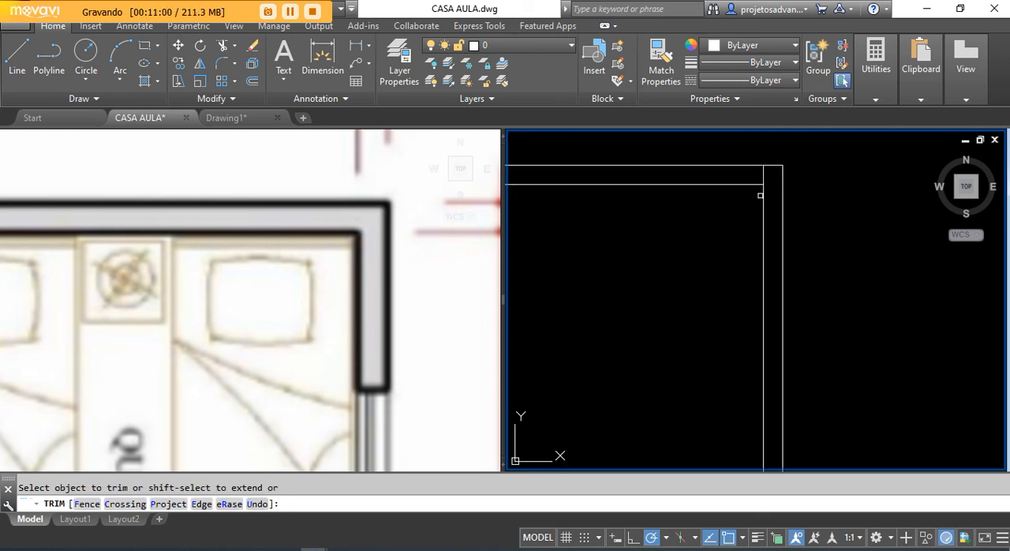
{"action": "left_click", "coordinate": [767, 169]}
{"action": "left_click", "coordinate": [743, 171]}
- Trim the crossing lines where the wall between WC and QUARTO 2 meets the upper exterior wall, leaving an open T-junction
{"action": "scroll", "coordinate": [791, 182], "scroll_direction": "down", "scroll_amount": 4}
{"action": "middle_click_drag", "start_coordinate": [619, 231], "coordinate": [749, 289]}
{"action": "scroll", "coordinate": [713, 243], "scroll_direction": "up", "scroll_amount": 4}
{"action": "left_click", "coordinate": [796, 244]}
{"action": "left_click", "coordinate": [717, 247]}
{"action": "left_click", "coordinate": [719, 250]}
{"action": "left_click", "coordinate": [719, 315]}
{"action": "left_click", "coordinate": [724, 246]}
{"action": "left_click", "coordinate": [623, 252]}
- Trim the crossing lines where the wall between COZINHA and WC meets the upper exterior wall, opening the junction
{"action": "scroll", "coordinate": [692, 227], "scroll_direction": "down", "scroll_amount": 4}
{"action": "scroll", "coordinate": [731, 249], "scroll_direction": "down", "scroll_amount": 4}
{"action": "scroll", "coordinate": [663, 244], "scroll_direction": "up", "scroll_amount": 8}
{"action": "left_click", "coordinate": [754, 238]}
{"action": "left_click", "coordinate": [657, 235]}
{"action": "scroll", "coordinate": [711, 237], "scroll_direction": "up", "scroll_amount": 4}
{"action": "left_click", "coordinate": [712, 236]}
{"action": "left_click", "coordinate": [701, 306]}
{"action": "scroll", "coordinate": [672, 231], "scroll_direction": "down", "scroll_amount": 4}
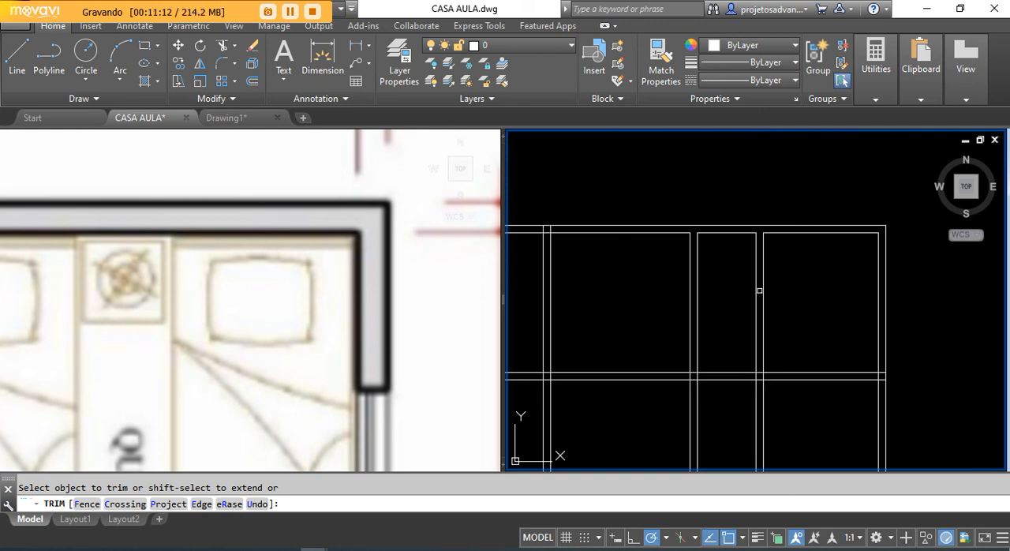
- Trim the crossing lines at COZINHA's upper-left corner, keeping the outer vertical line up to the outer wall line
{"action": "scroll", "coordinate": [751, 237], "scroll_direction": "down", "scroll_amount": 2}
{"action": "scroll", "coordinate": [621, 243], "scroll_direction": "up", "scroll_amount": 8}
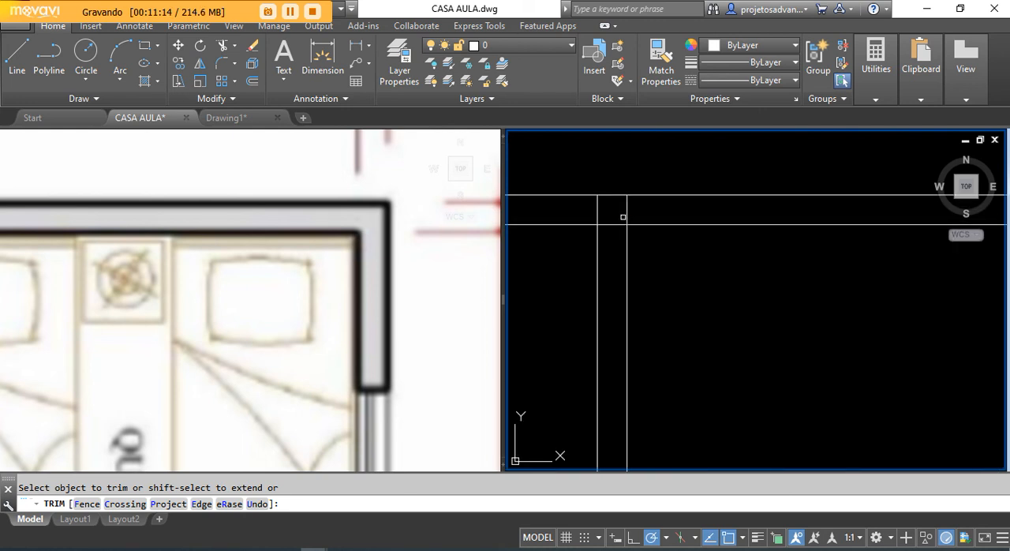
{"action": "left_click", "coordinate": [657, 211]}
{"action": "left_click", "coordinate": [616, 214]}
{"action": "left_click", "coordinate": [608, 212]}
{"action": "left_click", "coordinate": [611, 247]}
{"action": "scroll", "coordinate": [635, 225], "scroll_direction": "down", "scroll_amount": 2}
{"action": "scroll", "coordinate": [672, 268], "scroll_direction": "down", "scroll_amount": 2}
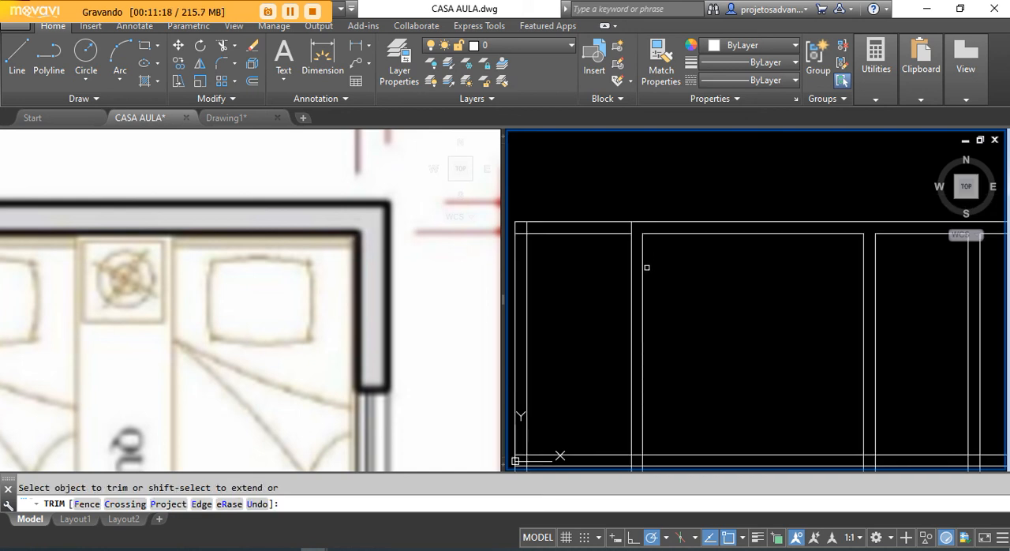
- Review the whole trimmed wall layout and compare it with the rooms and dimensions in the reference plan
{"action": "scroll", "coordinate": [689, 336], "scroll_direction": "down", "scroll_amount": 3}
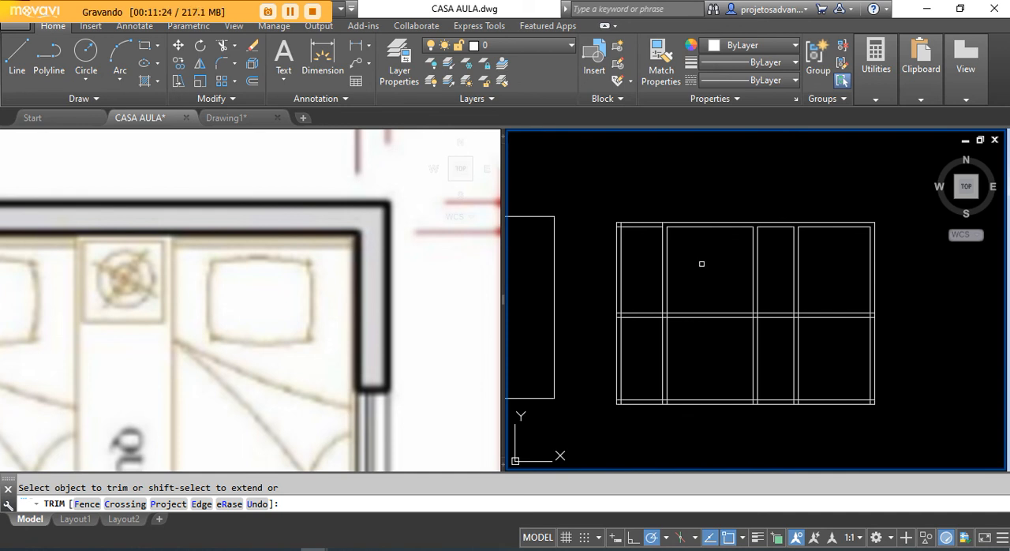
{"action": "scroll", "coordinate": [720, 281], "scroll_direction": "up", "scroll_amount": 3}
{"action": "scroll", "coordinate": [696, 260], "scroll_direction": "down", "scroll_amount": 1}
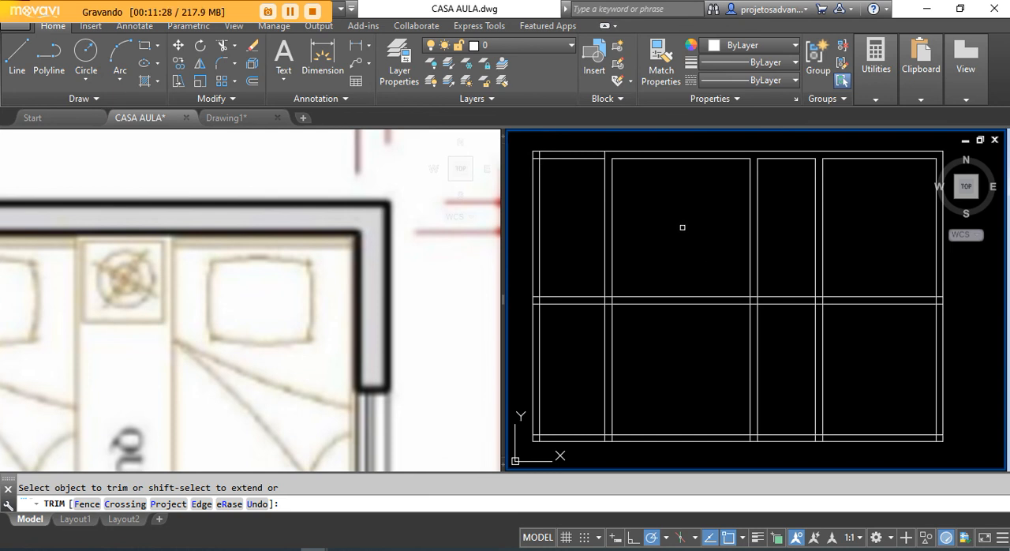
{"action": "left_click", "coordinate": [353, 253]}
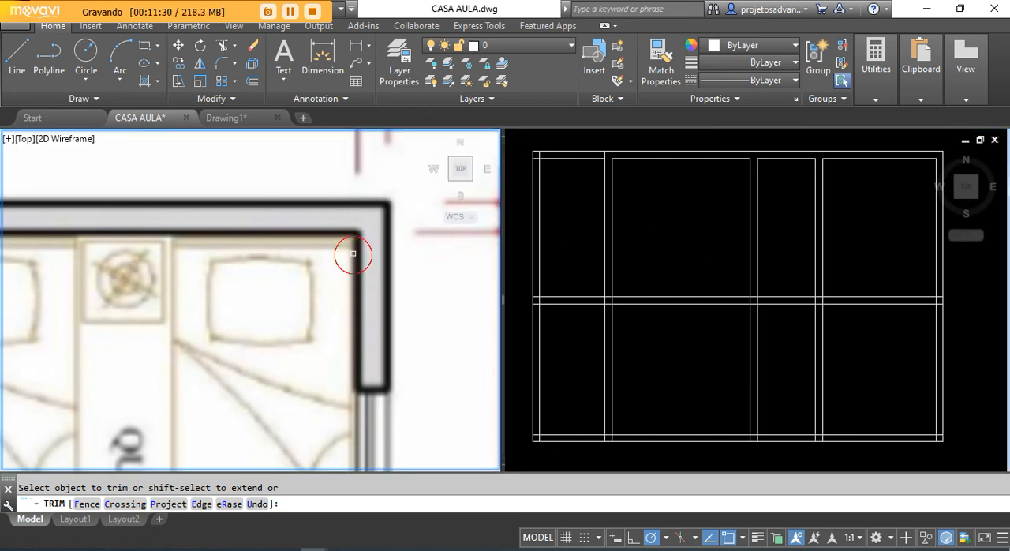
{"action": "scroll", "coordinate": [351, 250], "scroll_direction": "down", "scroll_amount": 5}
{"action": "middle_click_drag", "start_coordinate": [347, 249], "coordinate": [290, 283]}
{"action": "scroll", "coordinate": [291, 283], "scroll_direction": "down", "scroll_amount": 2}
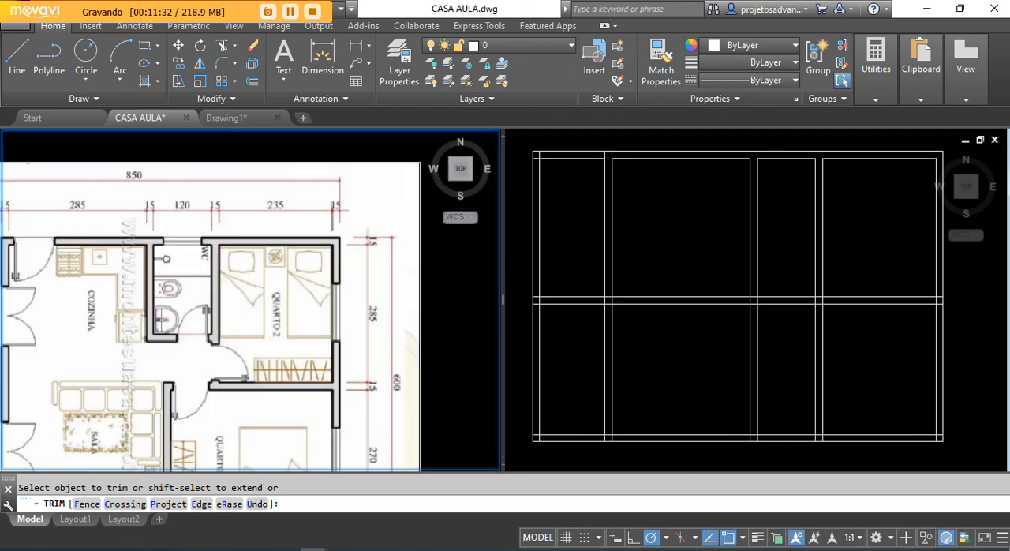